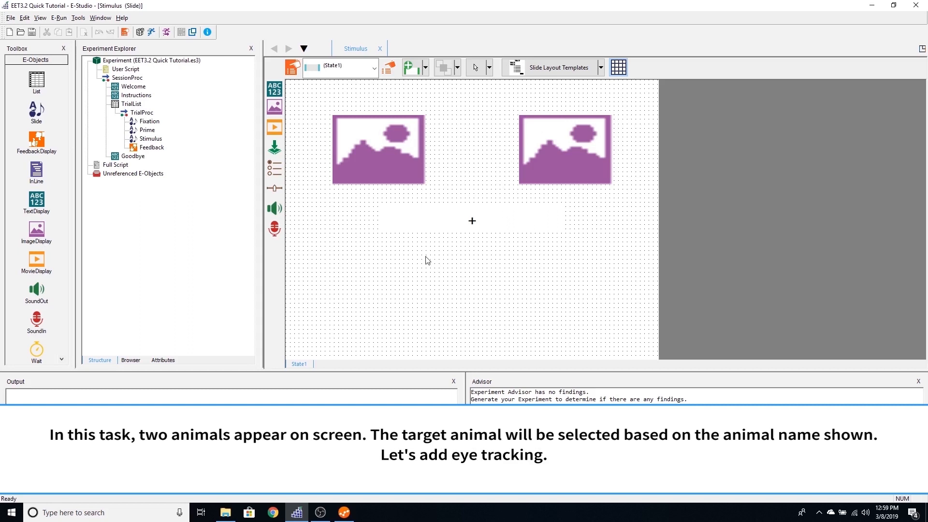
Step: Add the TobiiEyeTracker and TobiiProLab devices to the experiment object's properties
click(143, 63)
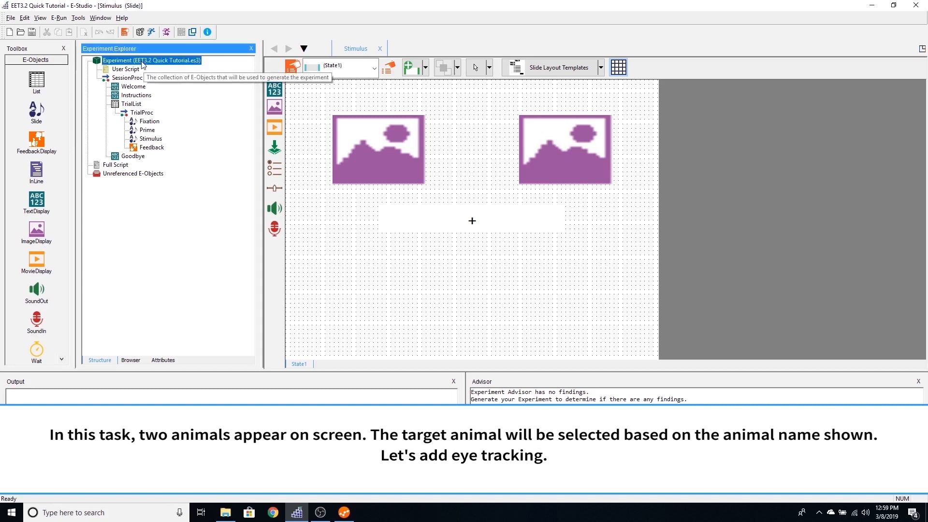
double_click(143, 63)
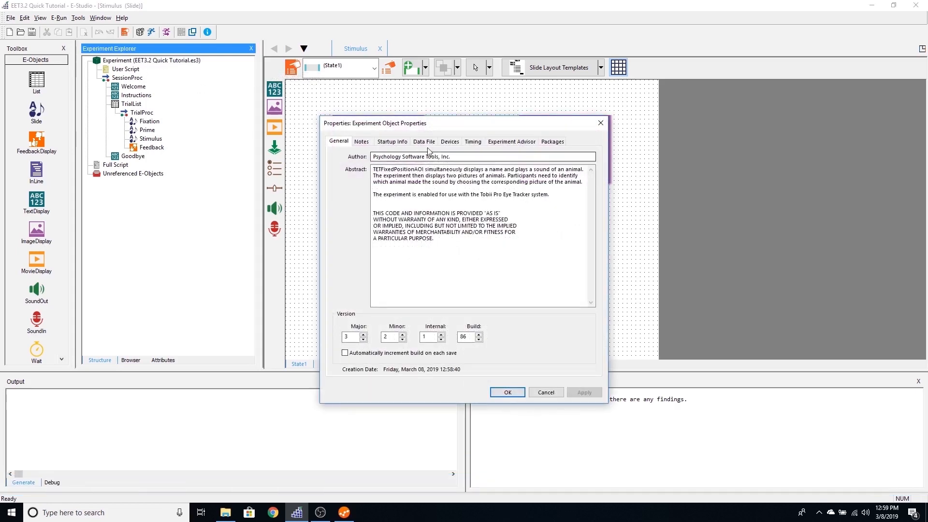
click(450, 142)
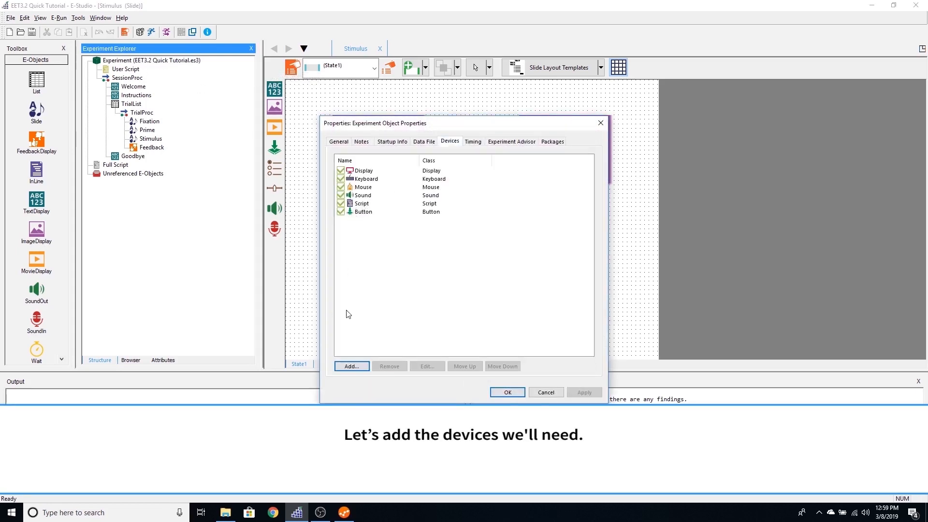
click(350, 369)
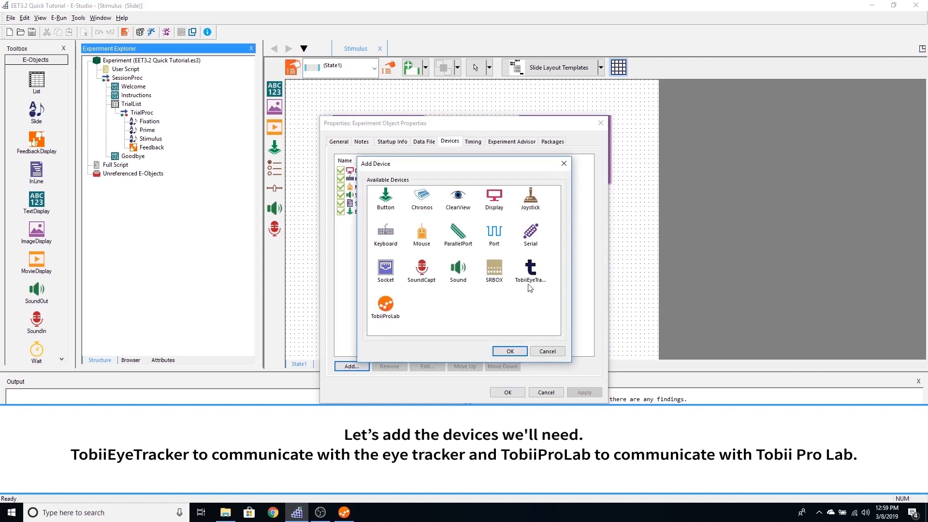
click(530, 275)
click(518, 351)
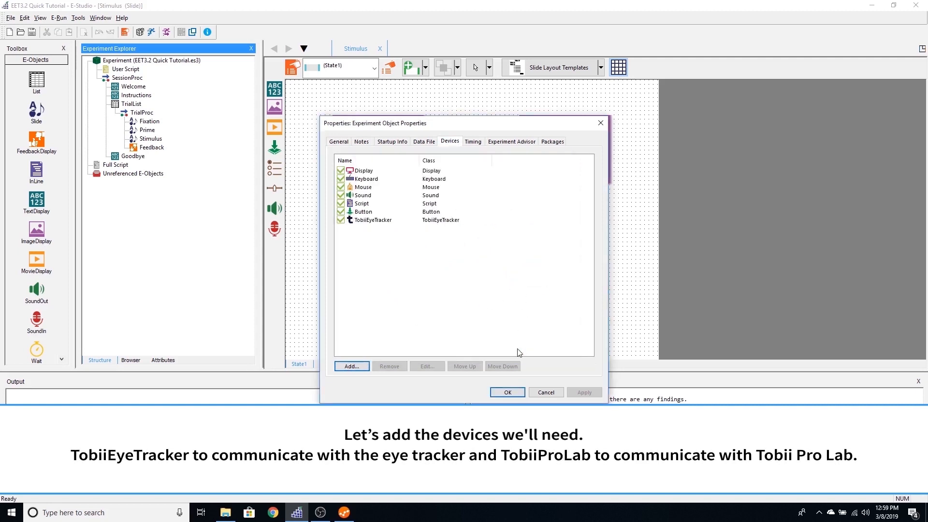
click(351, 366)
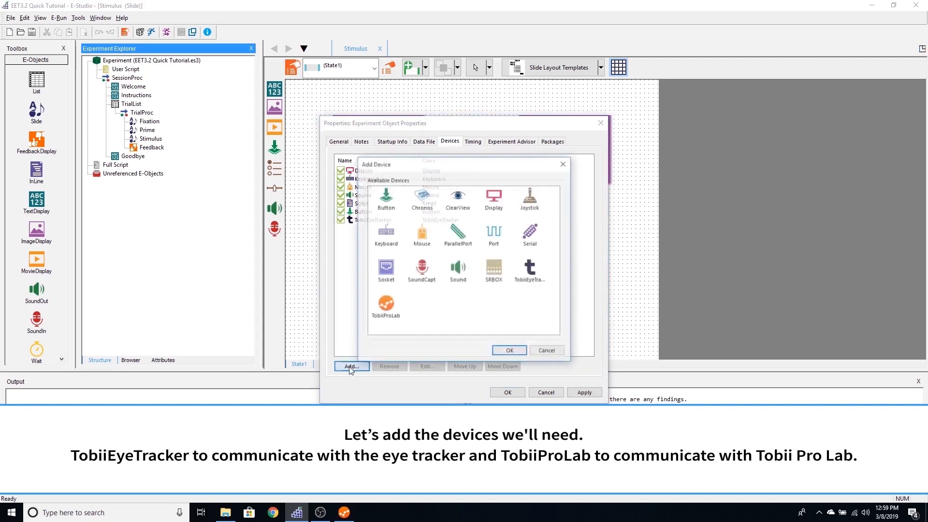
click(385, 304)
click(502, 350)
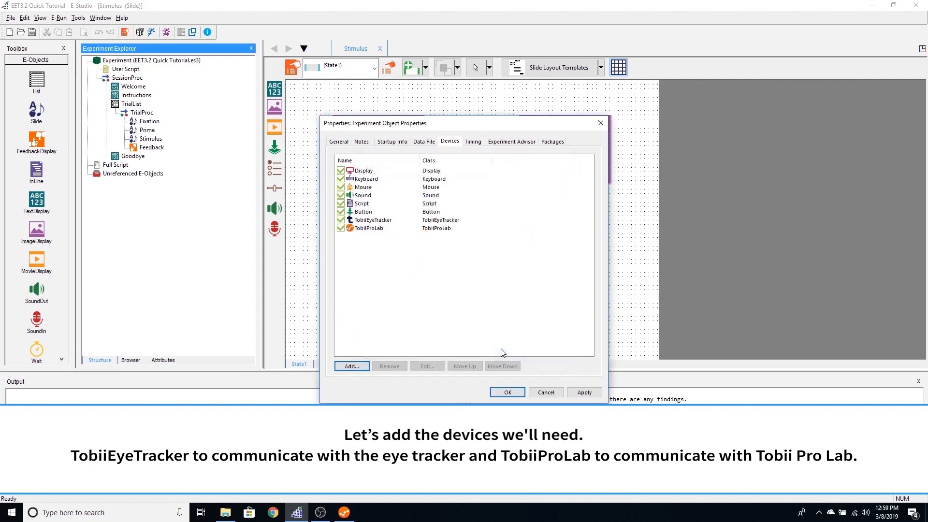
double_click(385, 220)
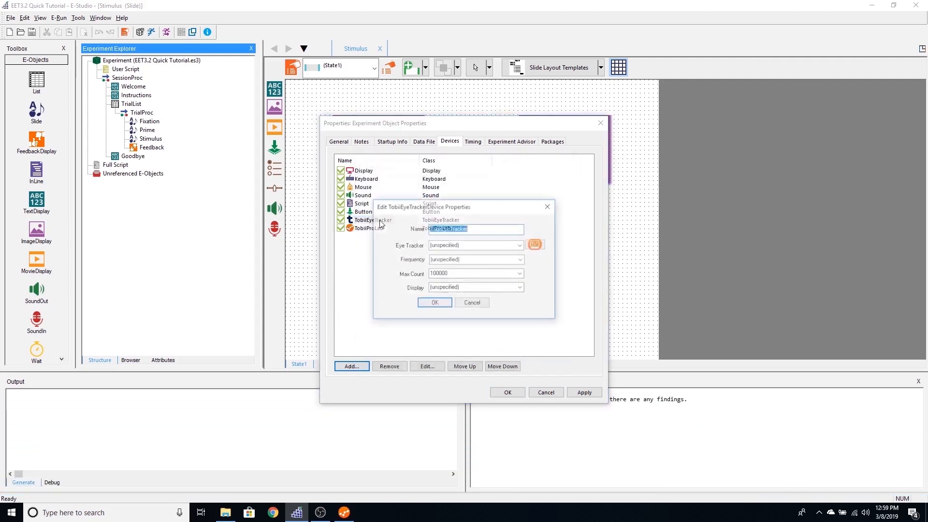
click(519, 247)
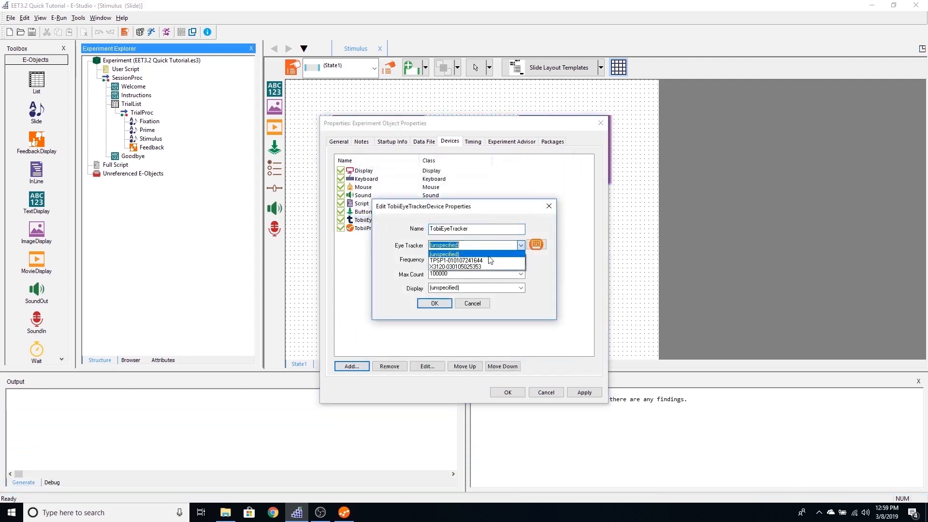
click(492, 261)
click(521, 260)
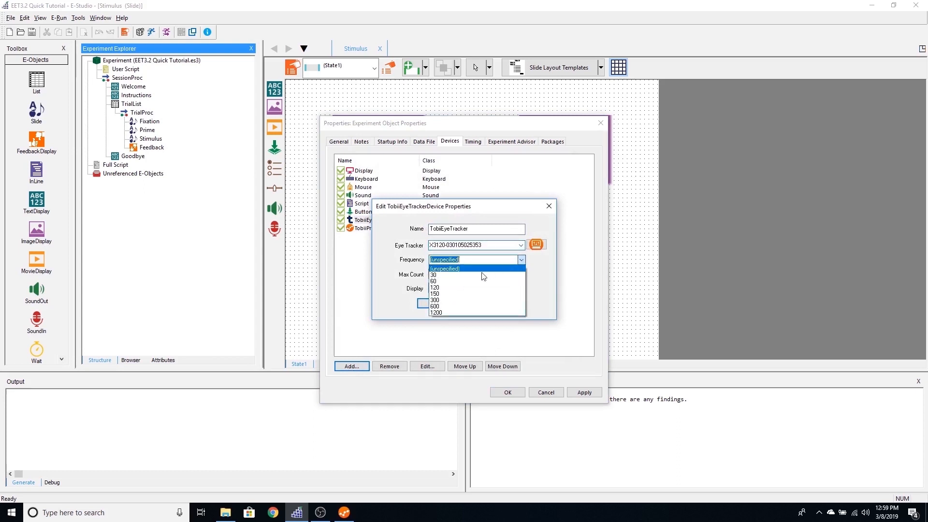
click(440, 287)
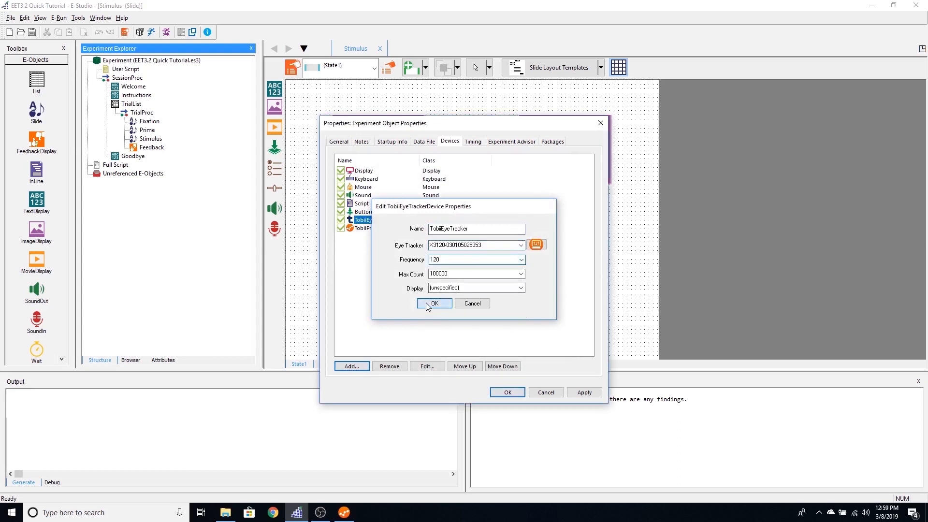
click(432, 303)
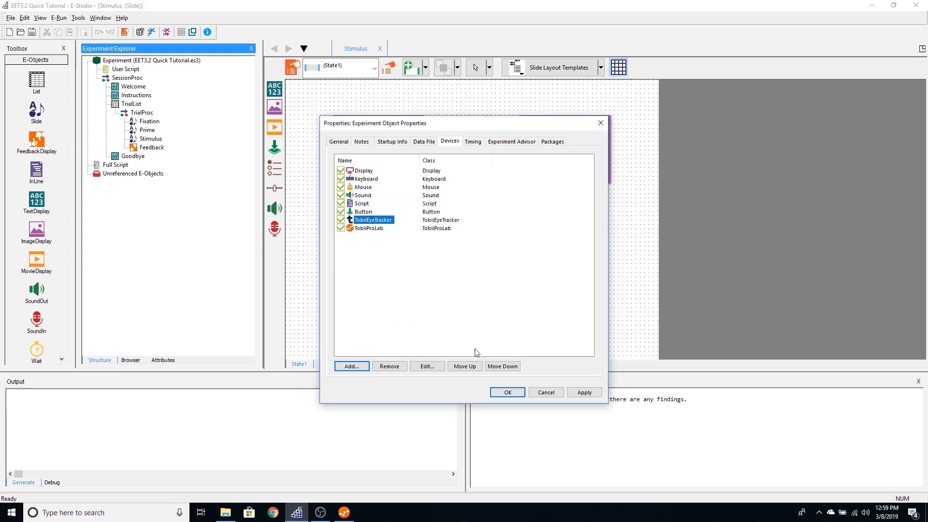
Step: Add the TET and TobiiProLab packages to the experiment and accept the experiment properties
click(553, 145)
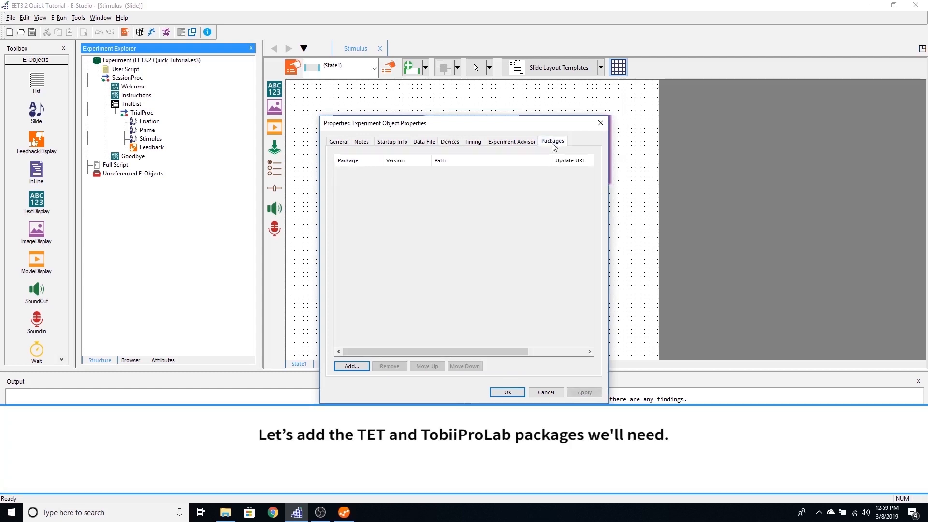
click(365, 365)
click(352, 275)
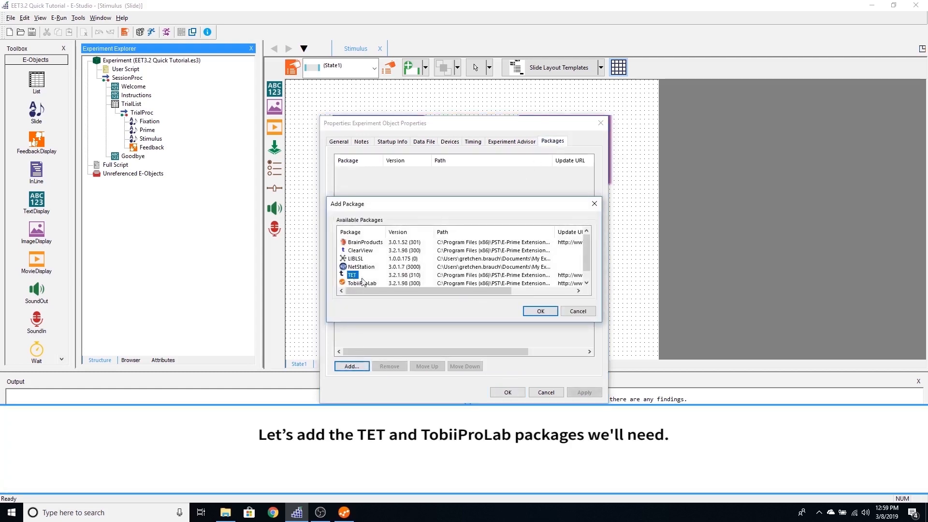
click(537, 312)
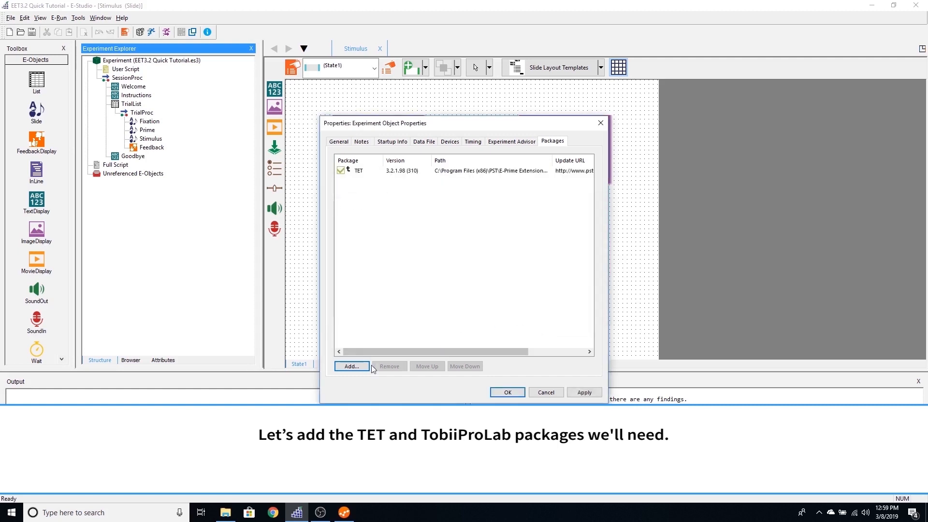
click(352, 366)
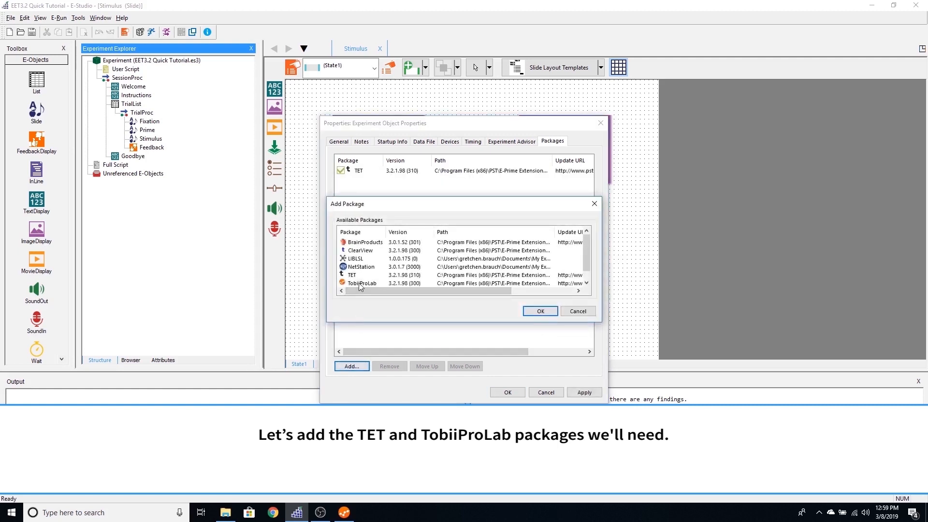
click(362, 284)
click(539, 311)
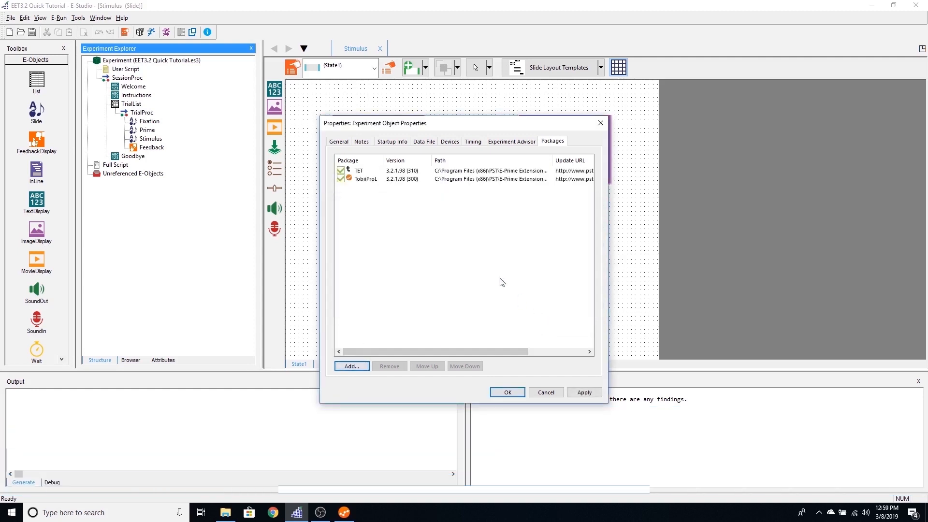
drag(385, 160, 405, 160)
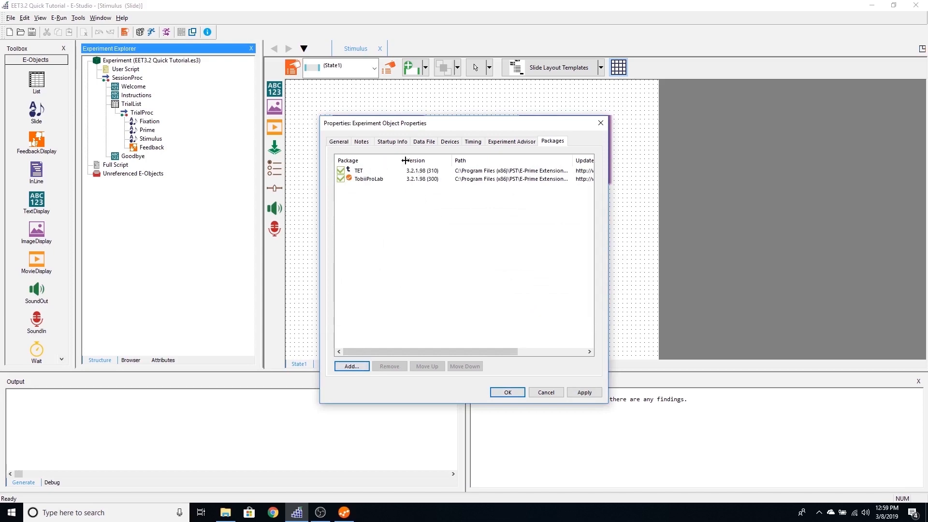
click(509, 392)
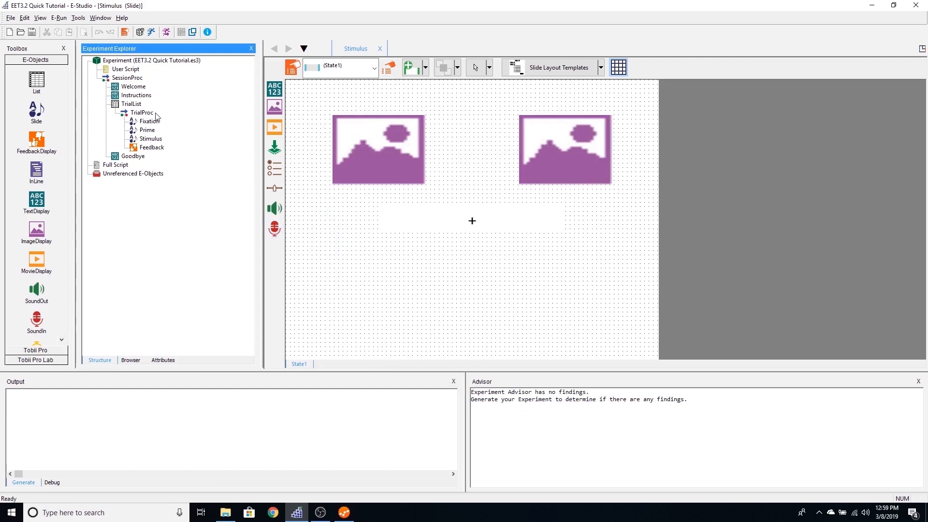
Step: Insert a TETOpen package call into SessionProc directly after the Welcome display
double_click(127, 78)
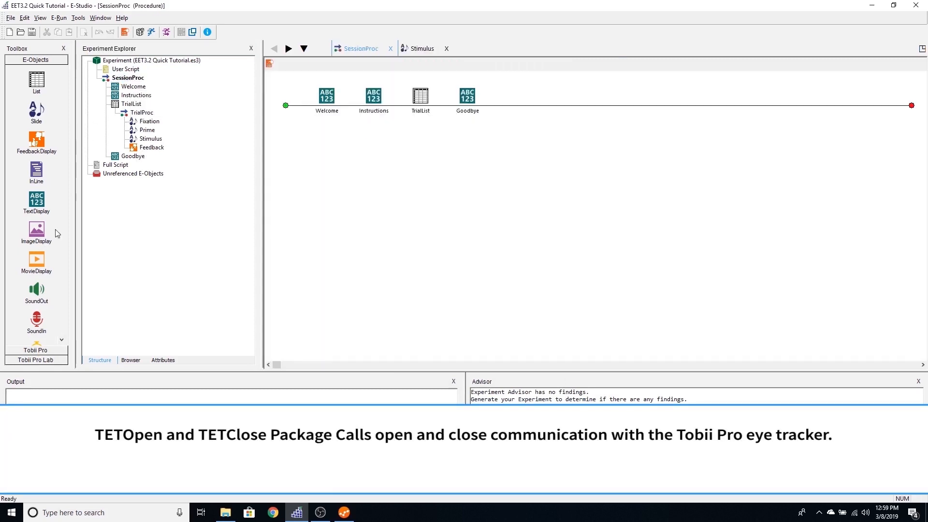
click(42, 350)
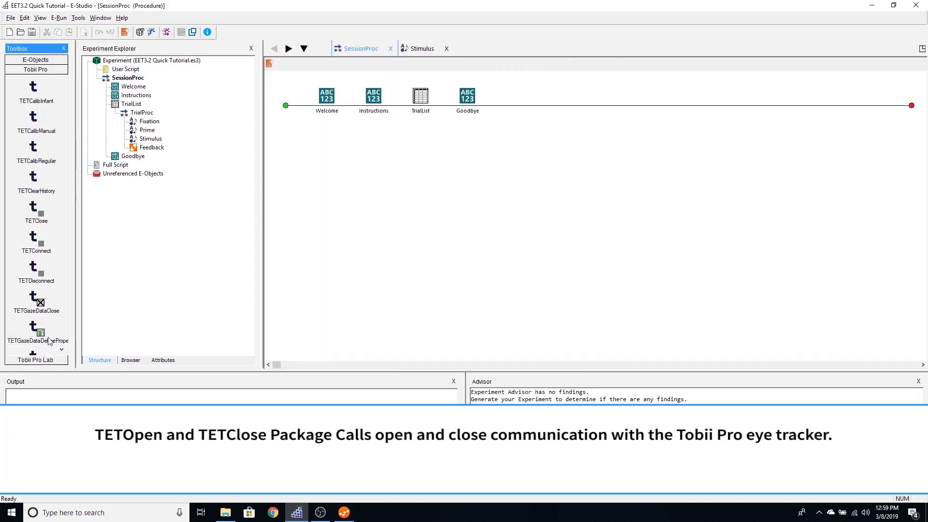
click(63, 349)
click(63, 350)
click(64, 349)
click(64, 350)
click(64, 349)
click(64, 349)
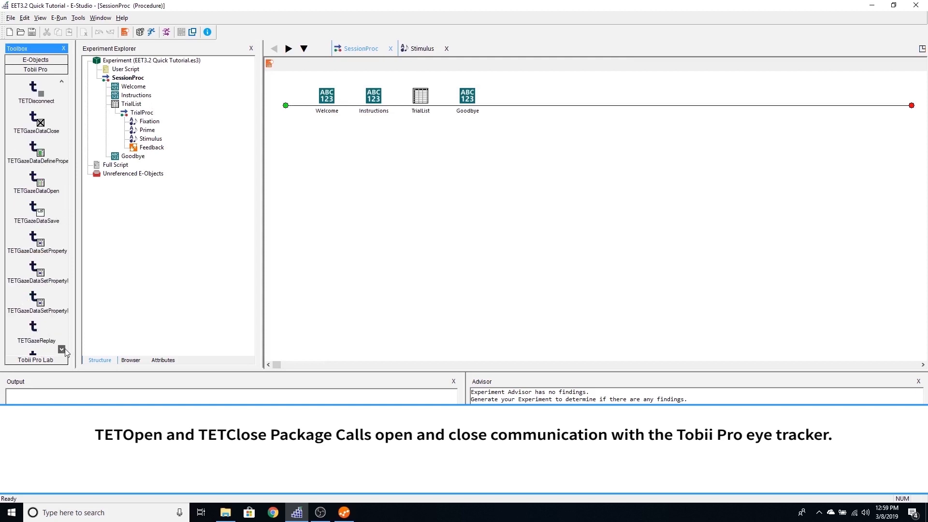
click(62, 349)
click(63, 349)
drag(36, 297, 341, 123)
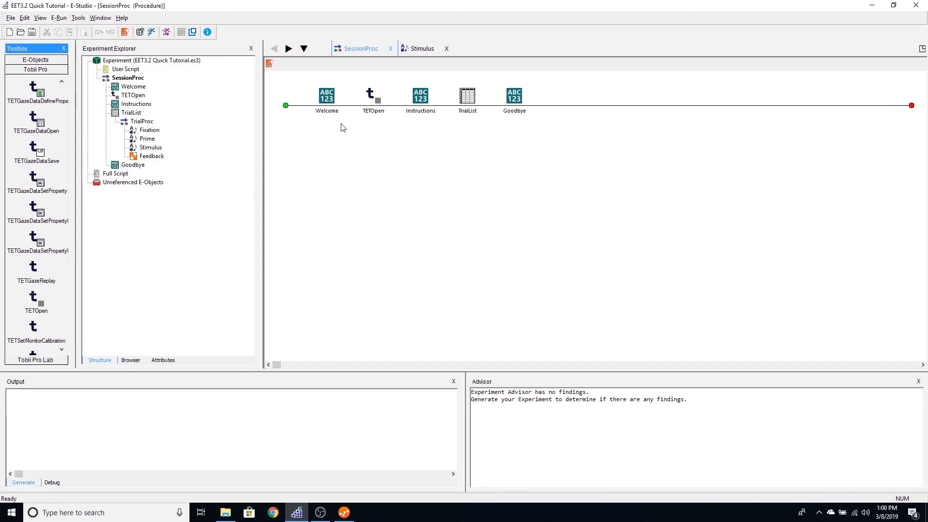
Step: Place a TETClose package call at the end of SessionProc, after Goodbye
click(61, 82)
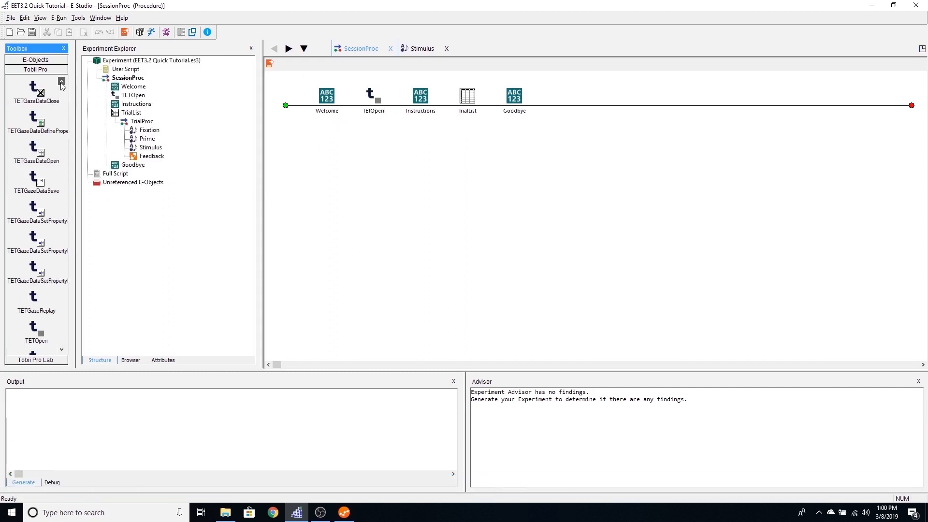
click(61, 82)
click(62, 82)
click(61, 82)
click(62, 82)
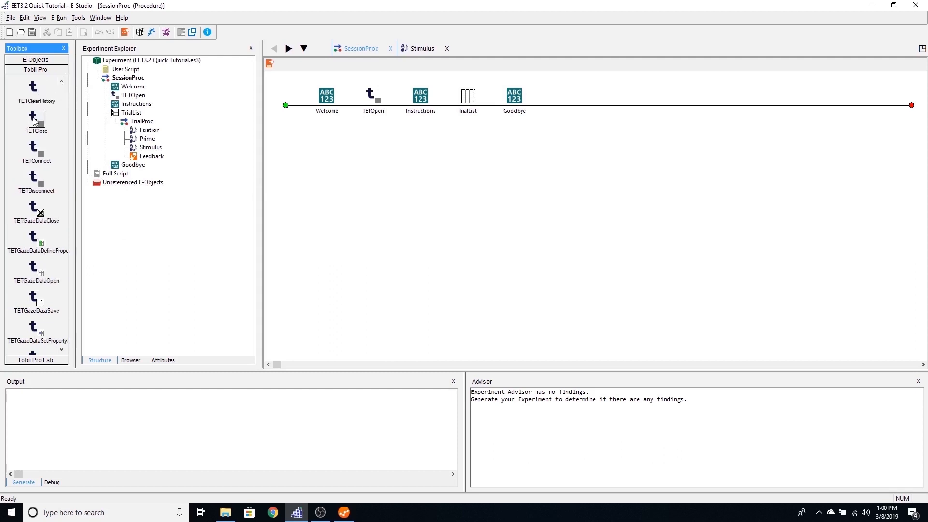
drag(35, 120, 535, 131)
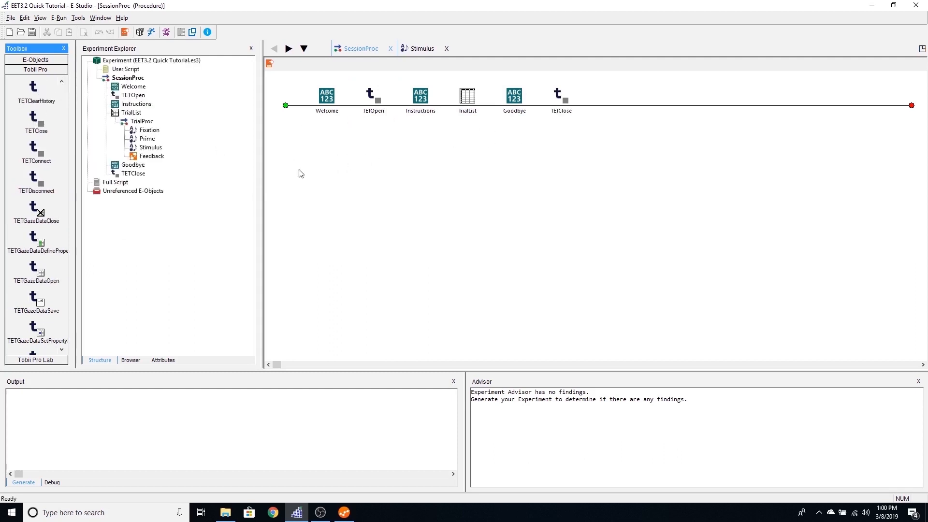
Step: Insert a TETCalibRegular package call into SessionProc directly after TETOpen
click(62, 82)
click(61, 82)
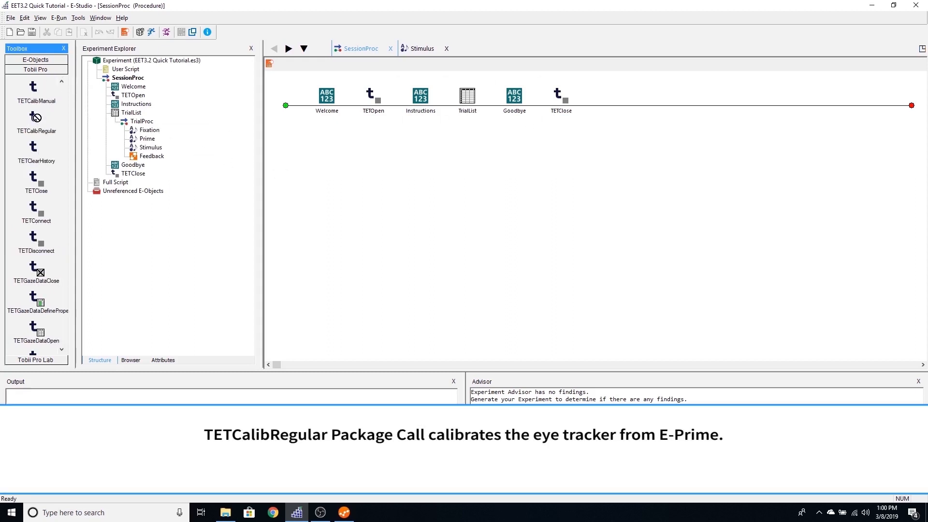
drag(36, 117, 157, 102)
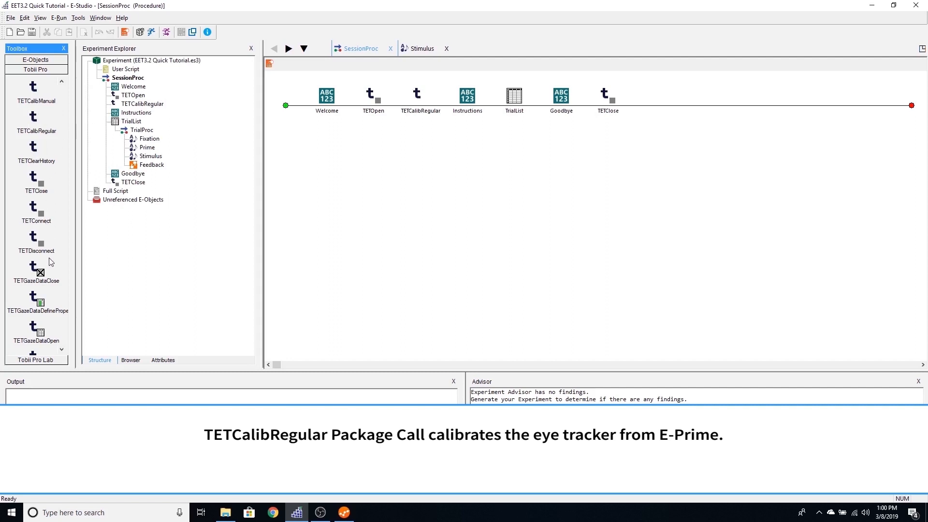
Step: Insert a TextDisplay after Welcome in SessionProc and rename it CalibrationInstructions
click(33, 61)
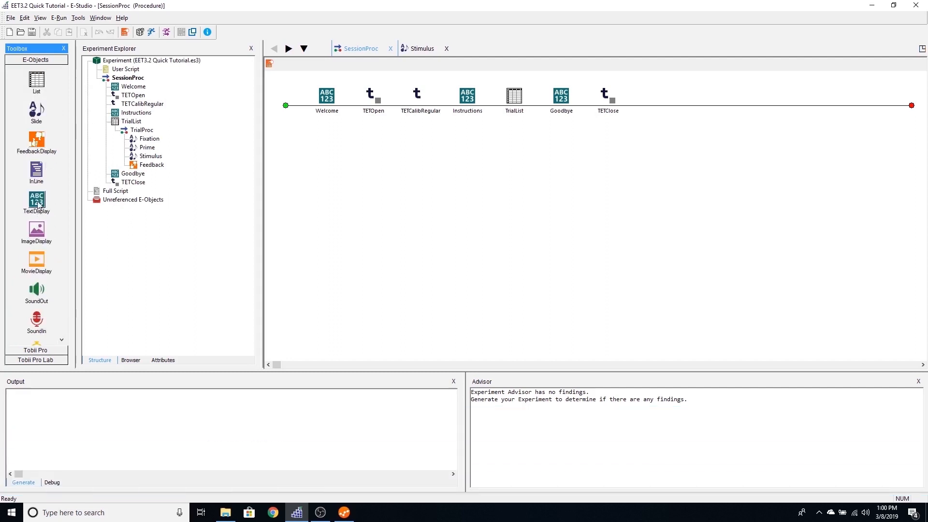
drag(35, 197, 200, 93)
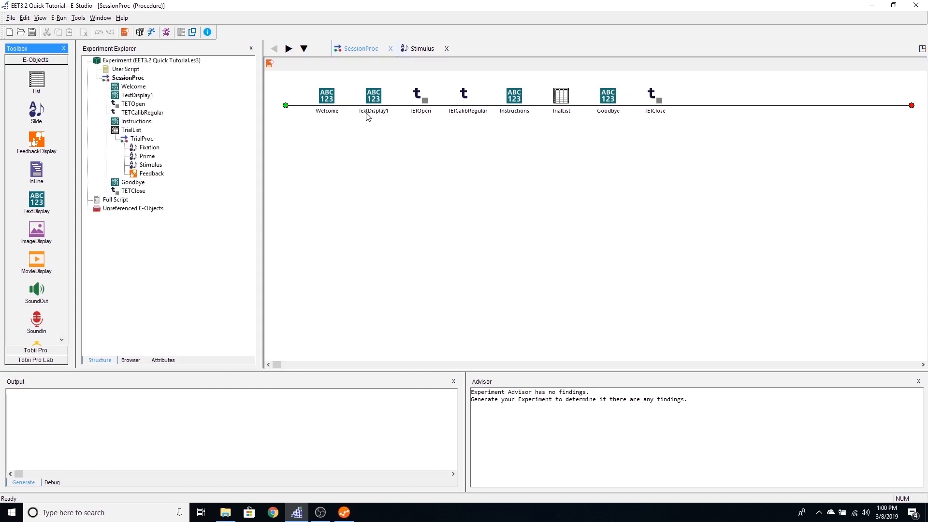
click(143, 99)
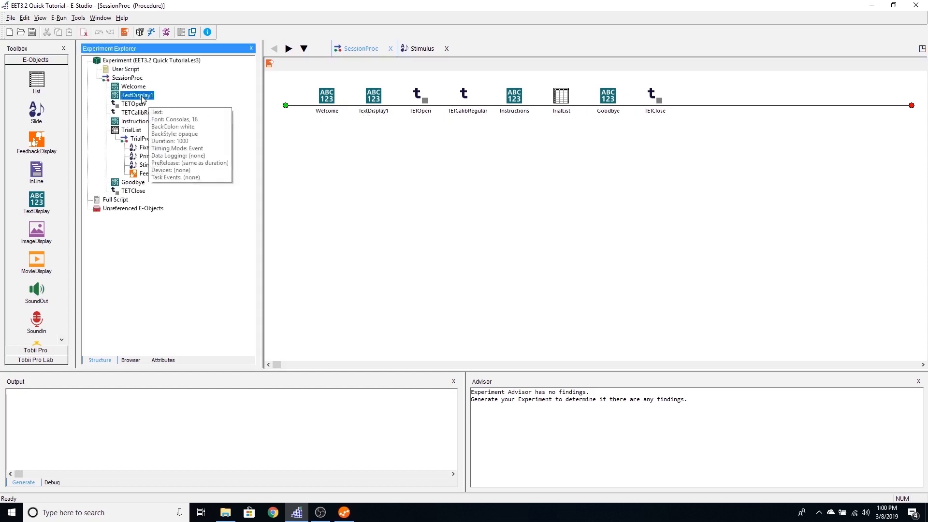
click(143, 99)
text(Cal)
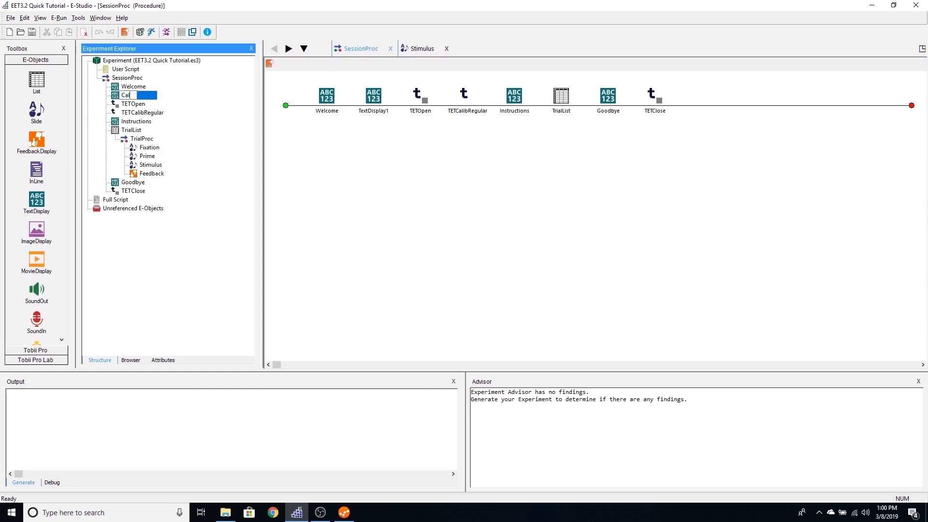
text(ibrationInstructions)
key(Return)
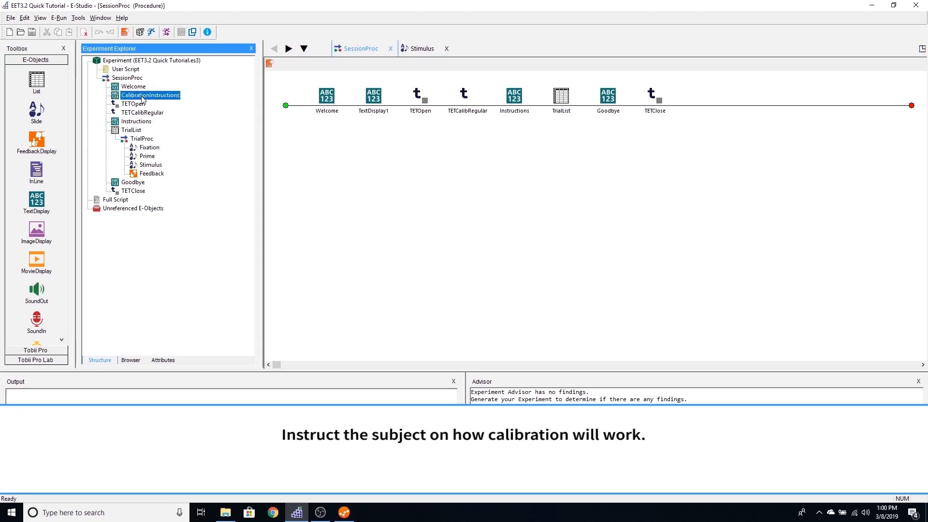
Step: Enter the first two paragraphs of CalibrationInstructions, separated by a blank line: "Let's calibrate the eye tracker." and "You will see a series of dots."
double_click(143, 96)
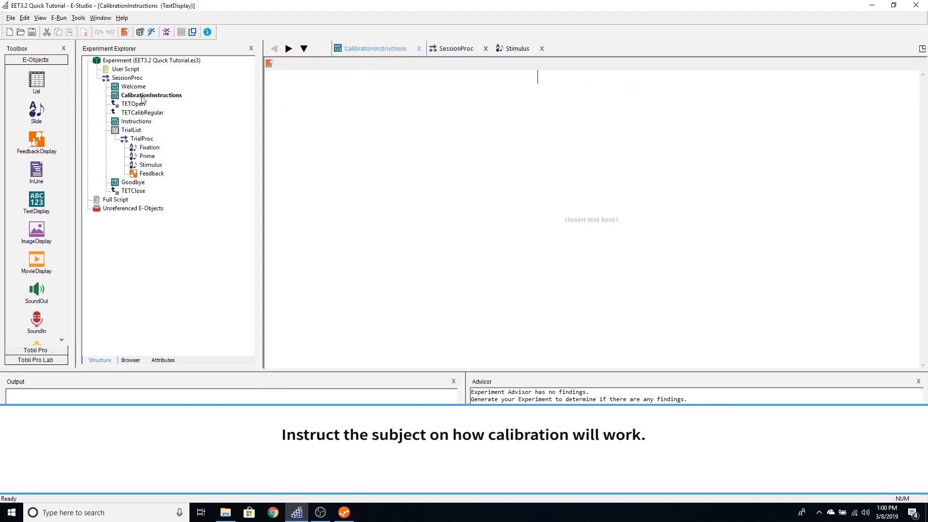
text(Let's calibrate th)
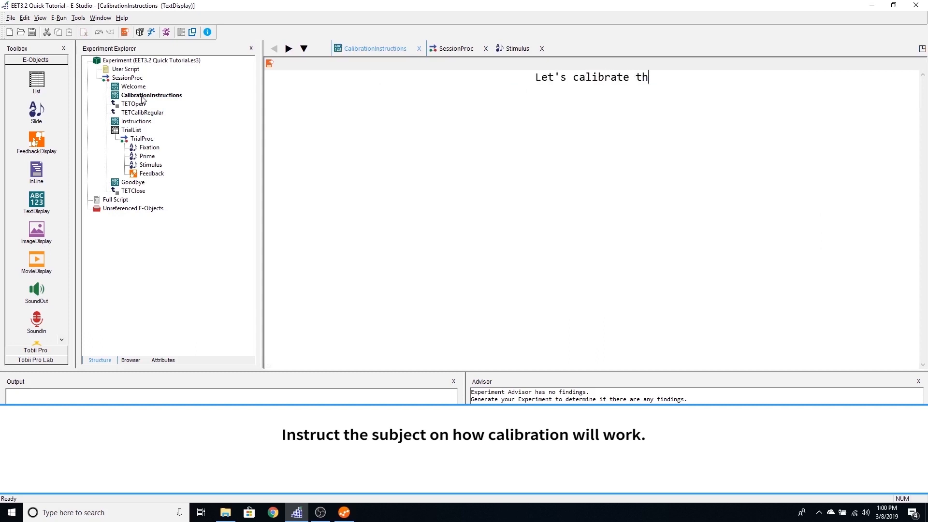
text(e eye tracker)
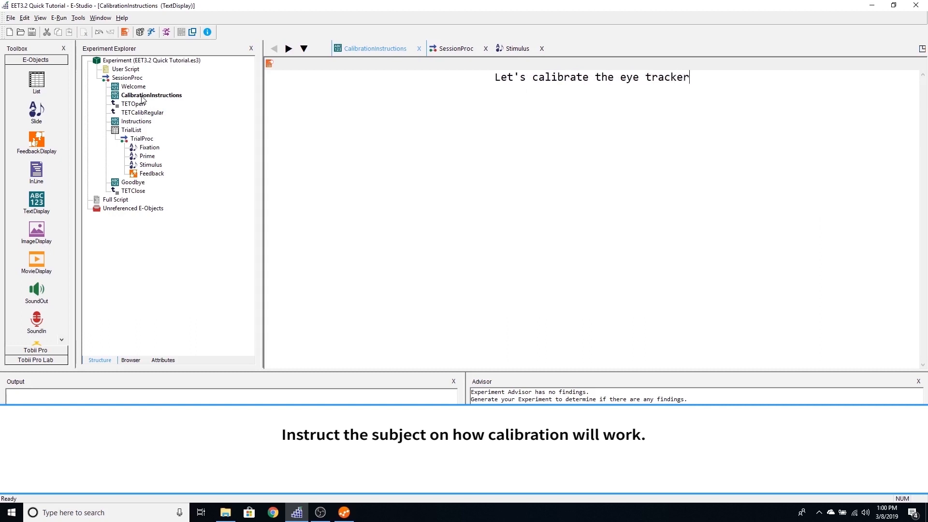
text(.)
key(Return)
key(Return)
text(You will)
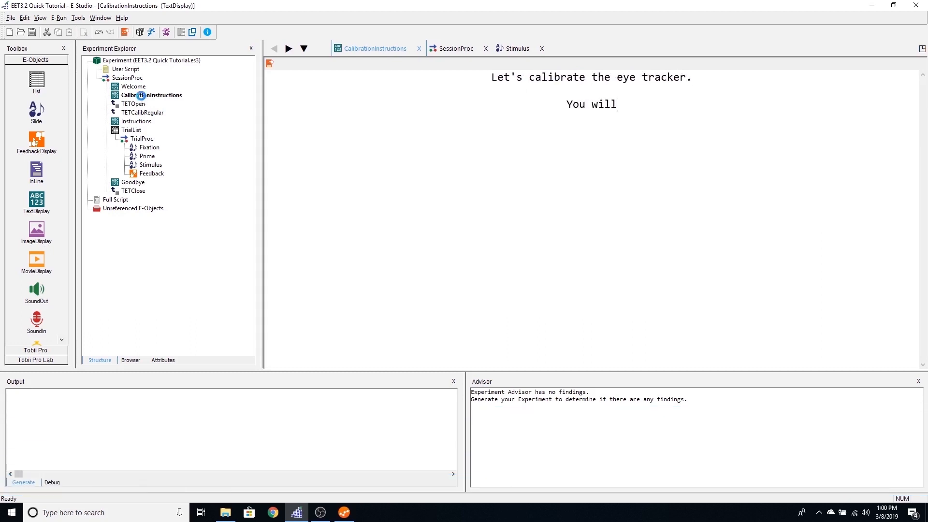
text( see a series)
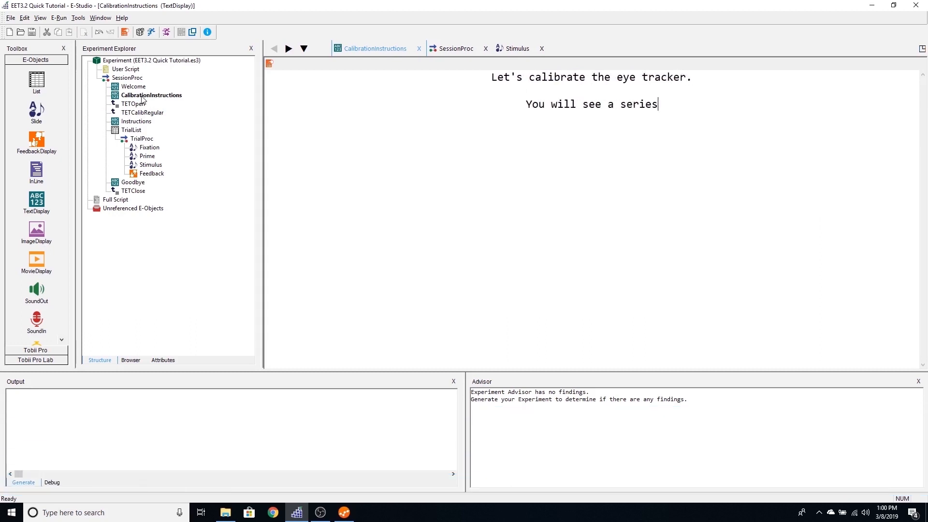
text( of dots.)
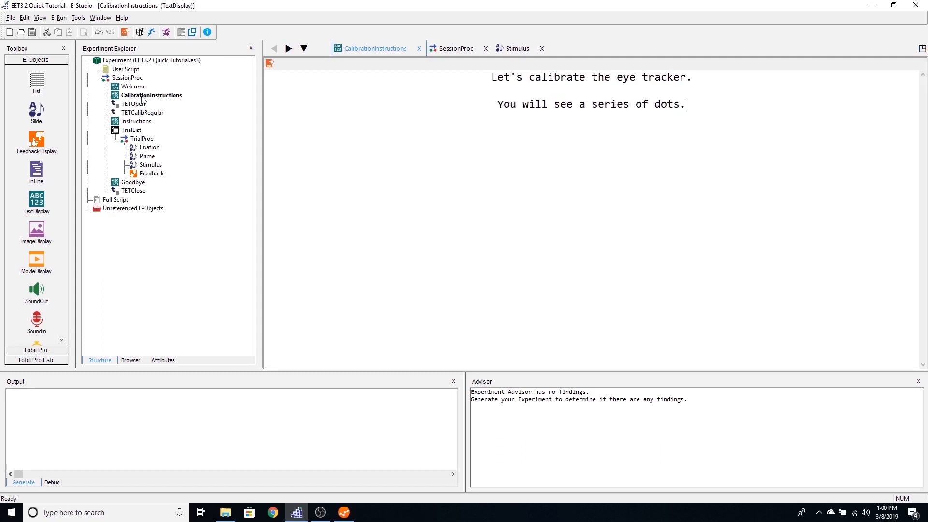
Step: Add a final paragraph to CalibrationInstructions, "Look at each dot until it disappears.", and close the display
key(Return)
key(Return)
text(Look at each dot unti)
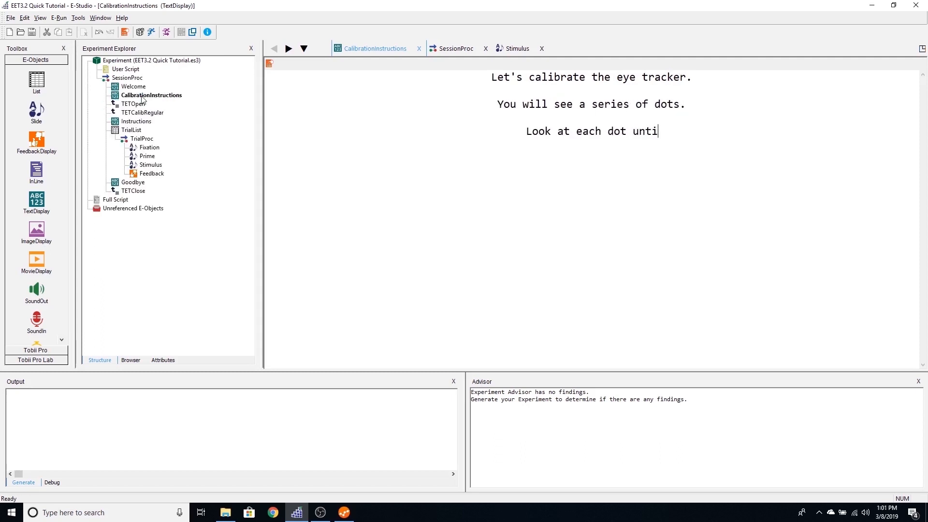
text(l it dis)
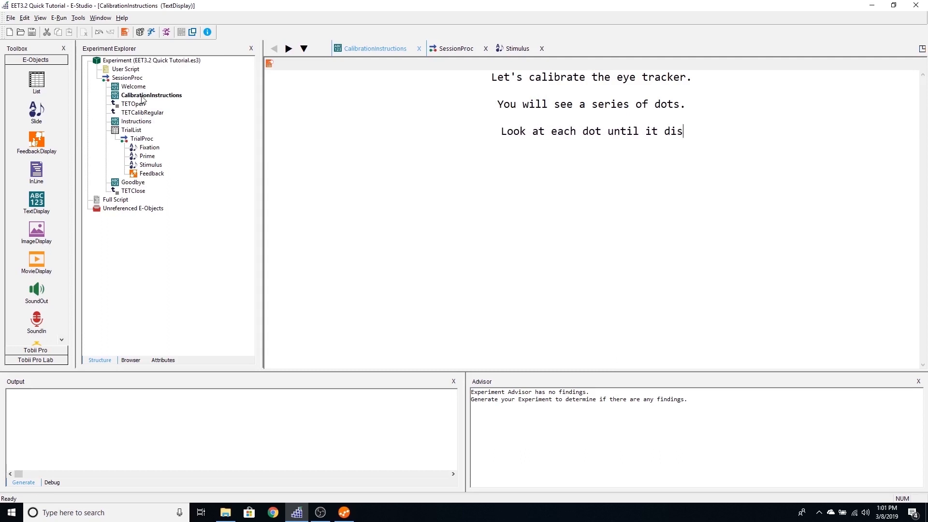
text(appears)
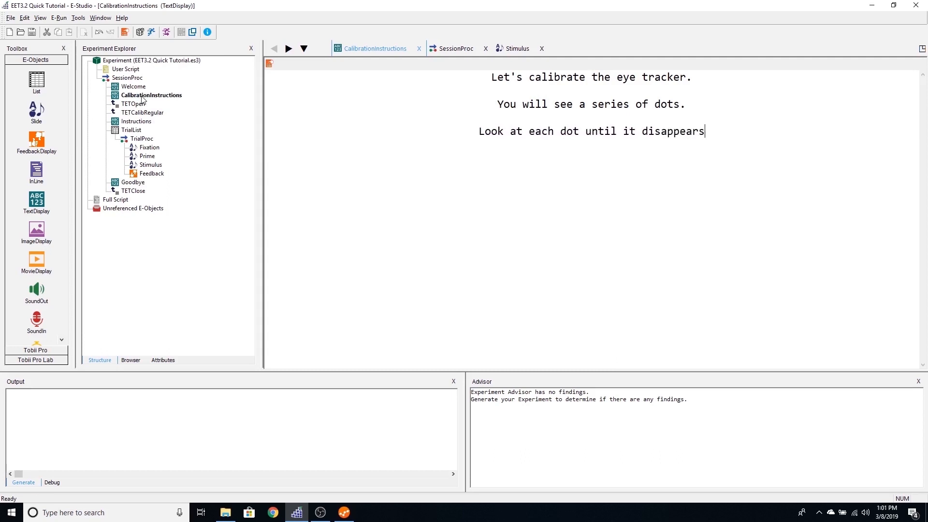
text(.)
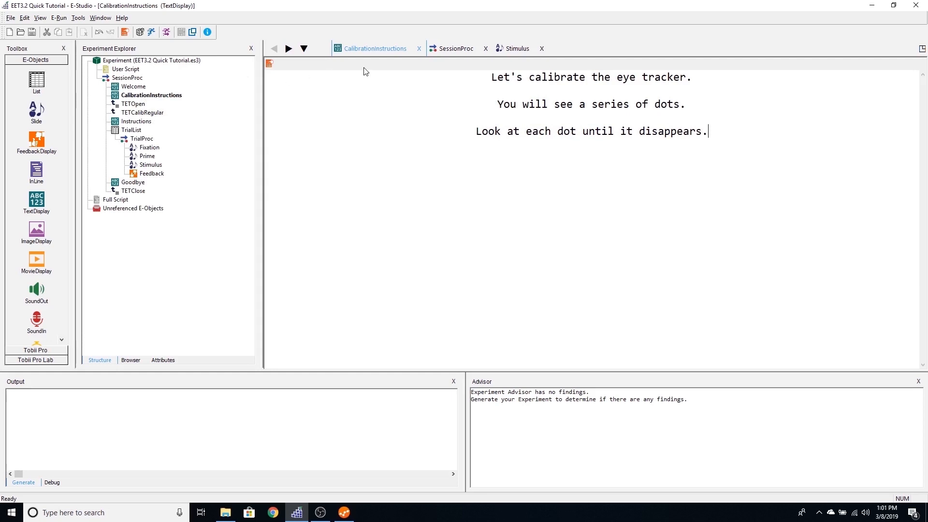
click(418, 49)
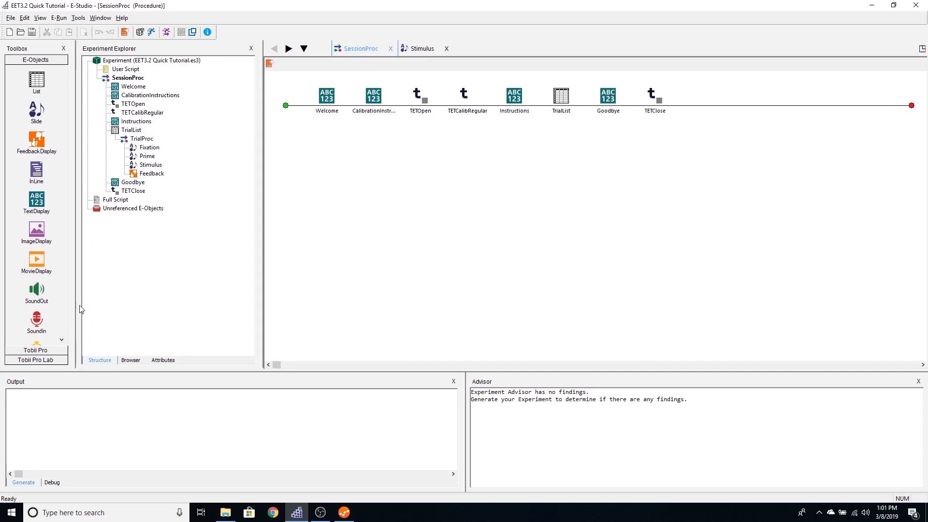
Step: Insert a TPLOpen package call directly after TETOpen and a TPLClose package call directly before TETClose in SessionProc
click(56, 361)
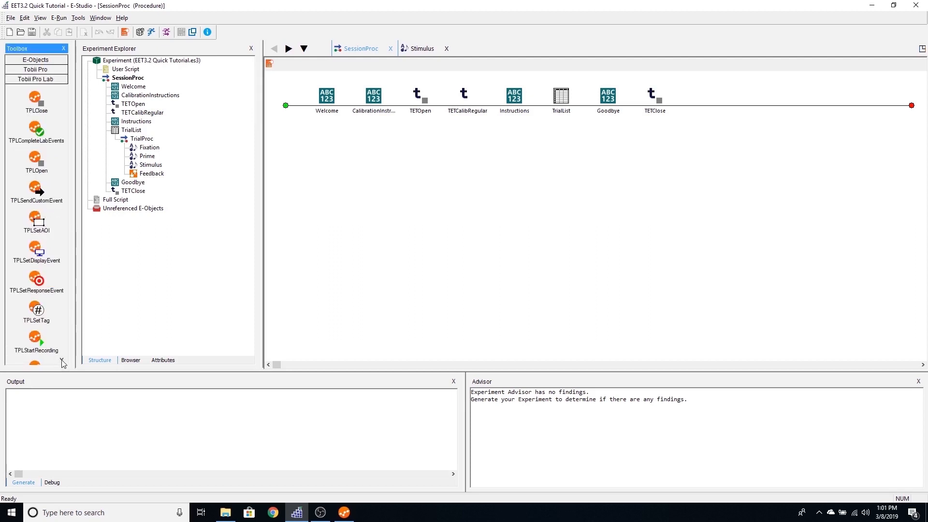
click(62, 361)
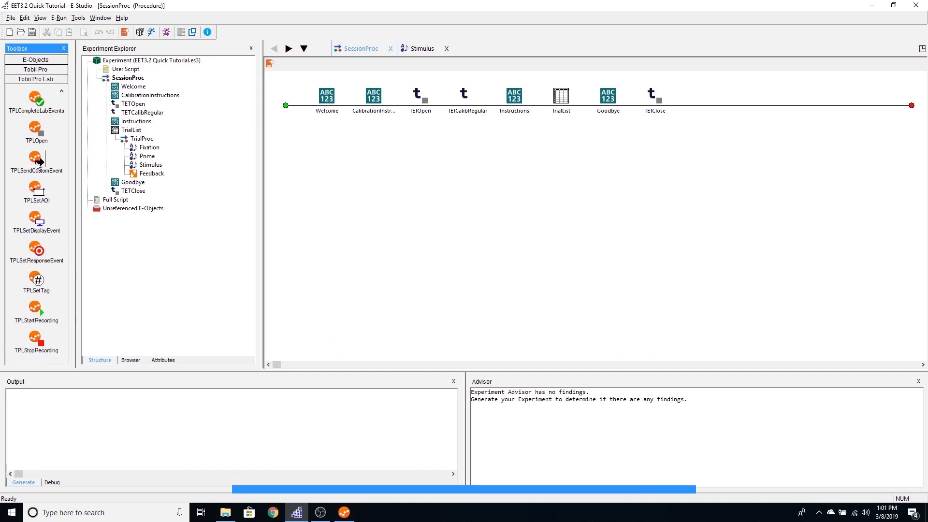
drag(37, 130, 437, 115)
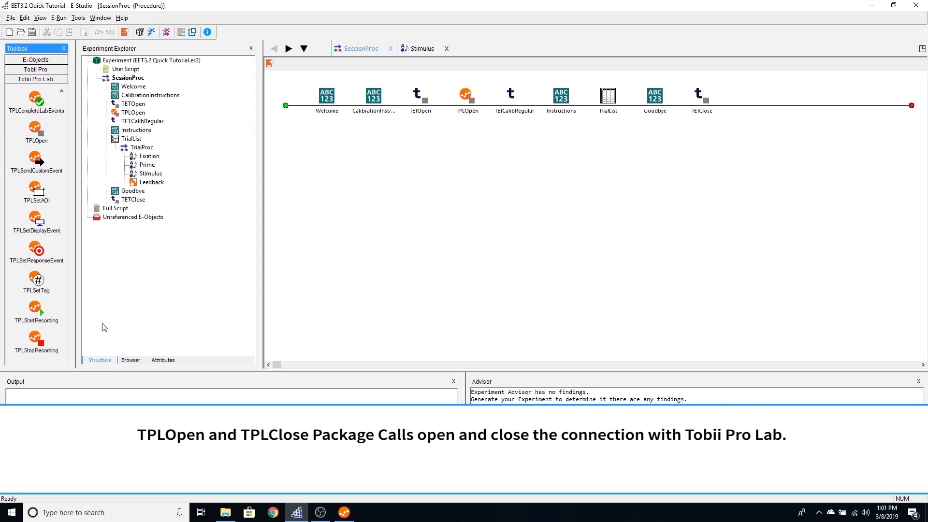
click(62, 92)
drag(35, 98, 675, 118)
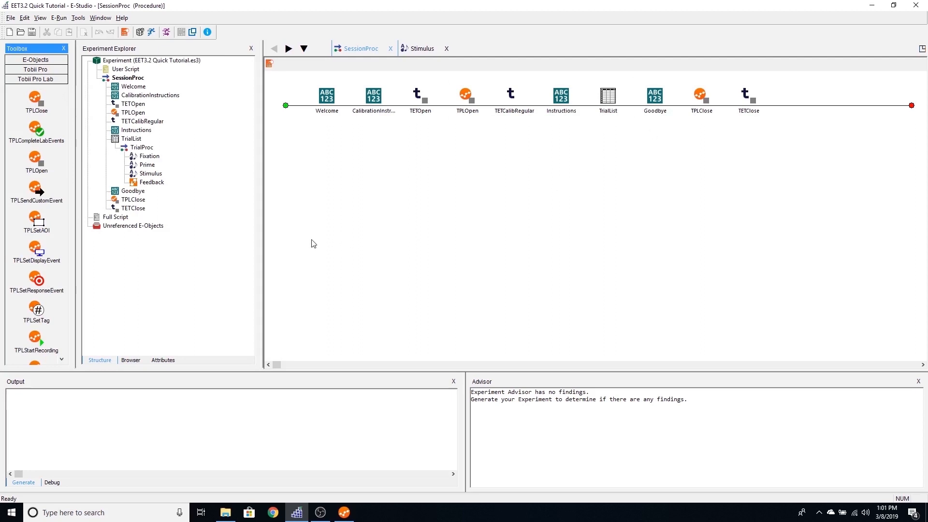
Step: Insert TPLStartRecording directly after TPLOpen and TPLStopRecording directly before TPLClose in SessionProc
drag(35, 338, 489, 102)
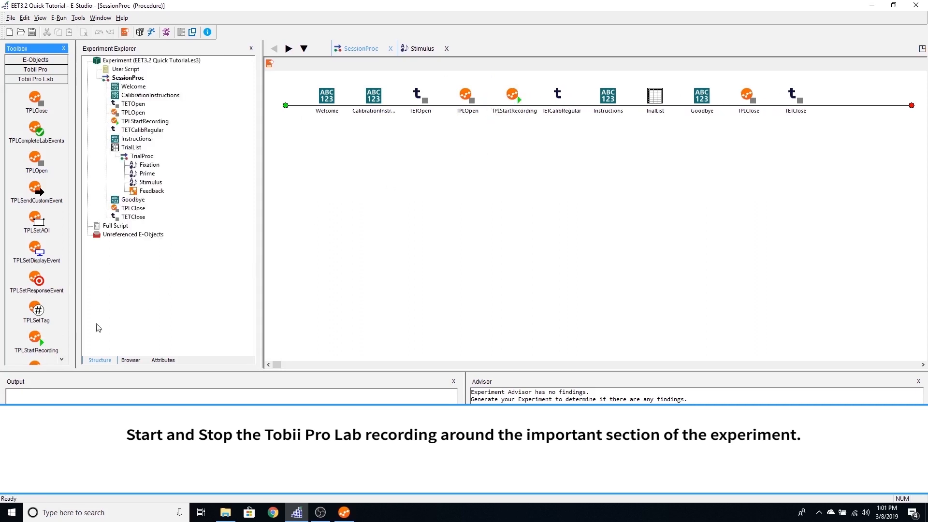
click(62, 361)
drag(36, 339, 718, 151)
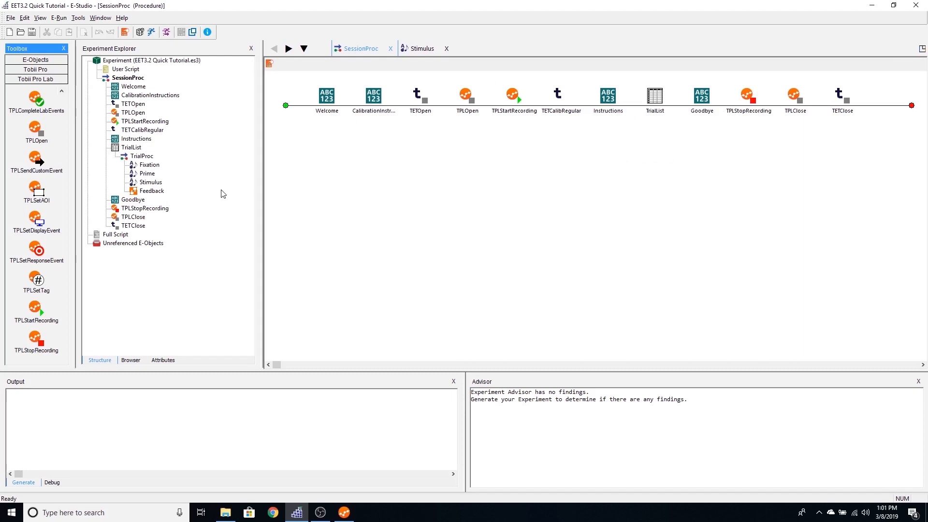
Step: Examine the Stimulus slide and the LeftImage, RightImage and Prime attributes in TrialList
double_click(152, 183)
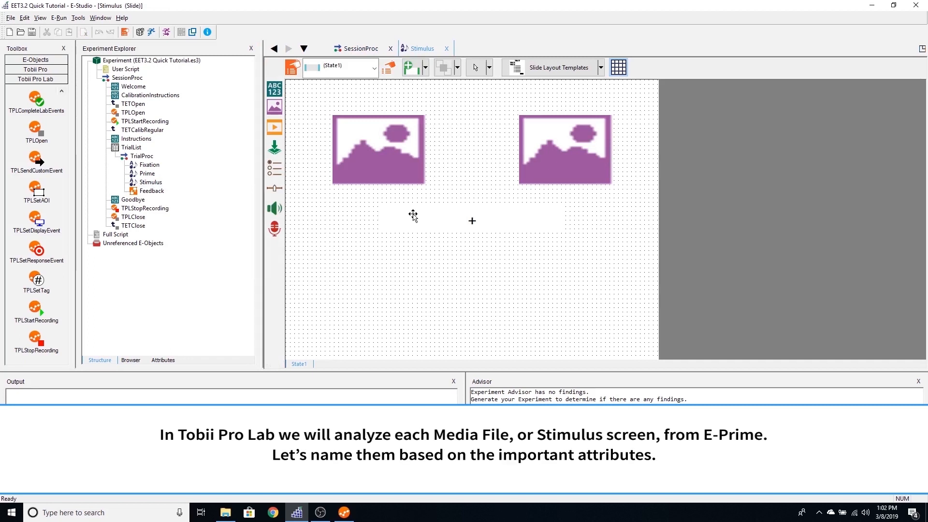
double_click(132, 148)
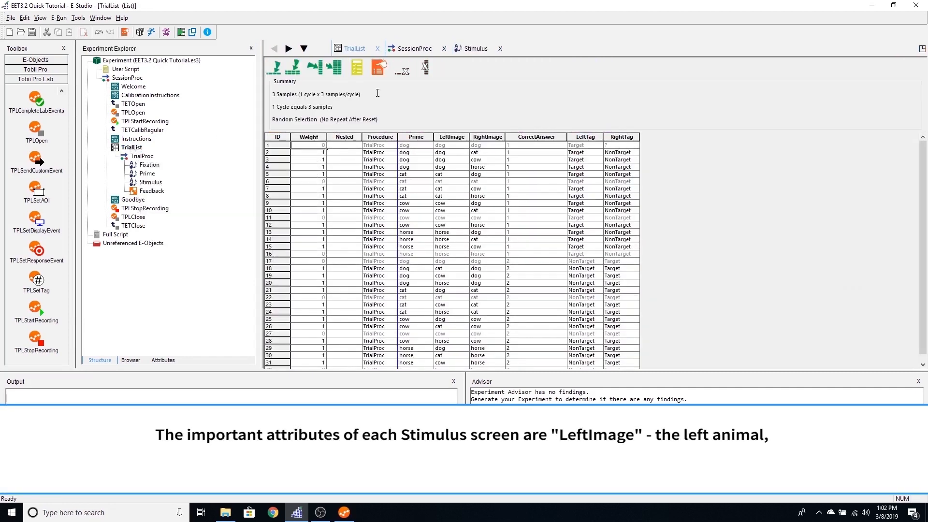
click(455, 134)
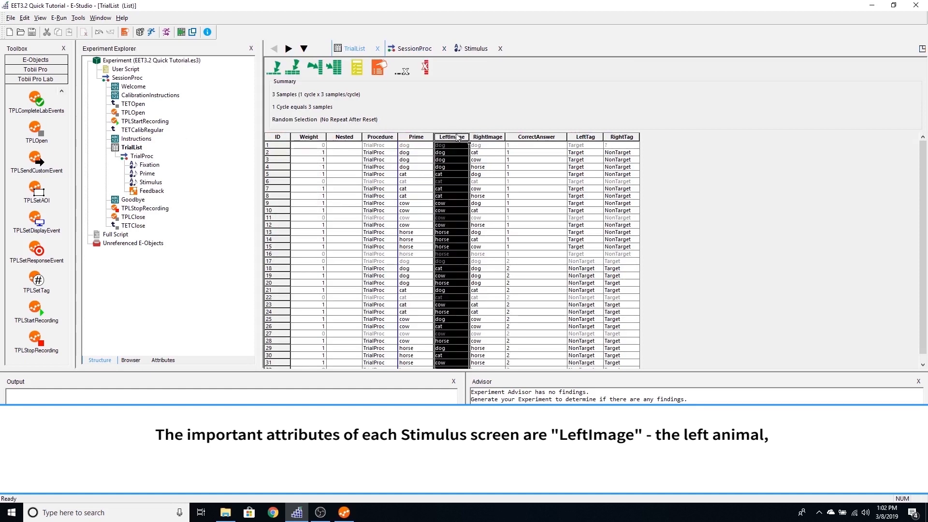
click(484, 136)
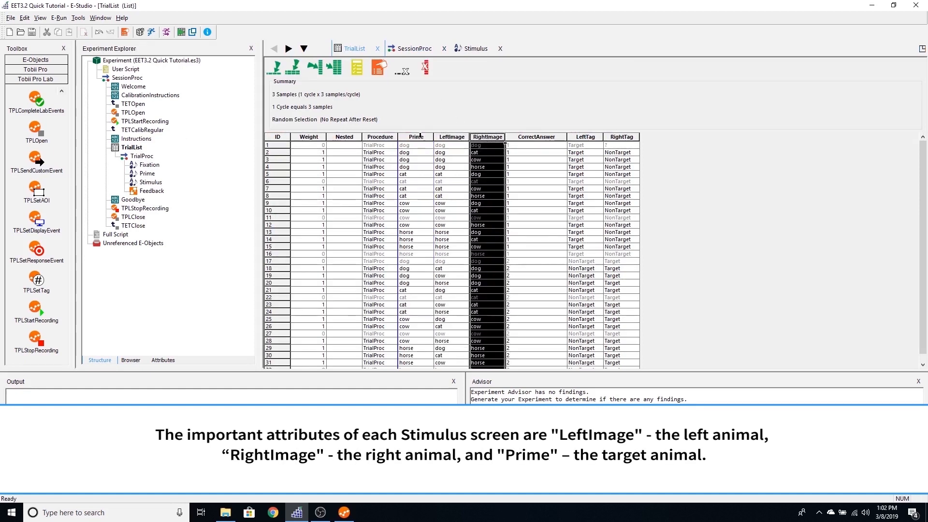
click(420, 136)
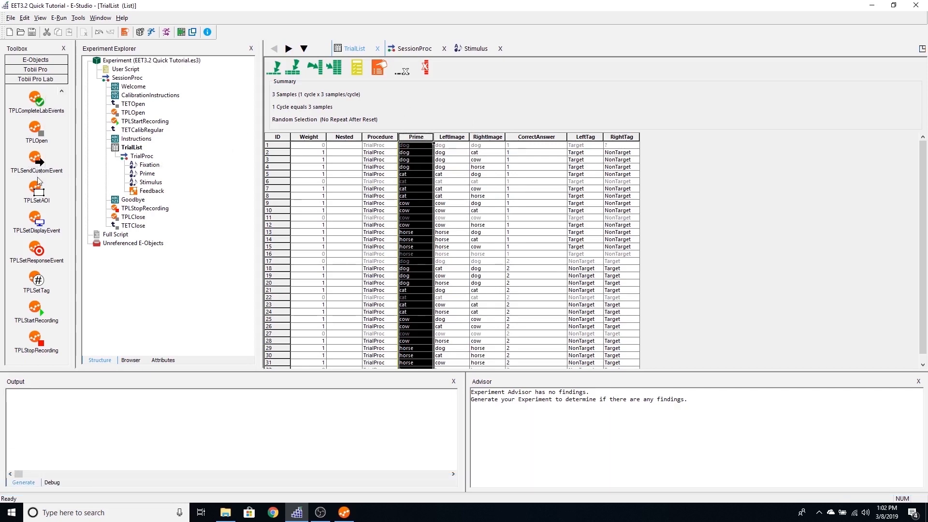
Step: Insert a TPLSetDisplayEvent package call at the start of TrialProc and rename it TPLSetDisplayEventStimulus
drag(38, 221, 186, 166)
click(160, 167)
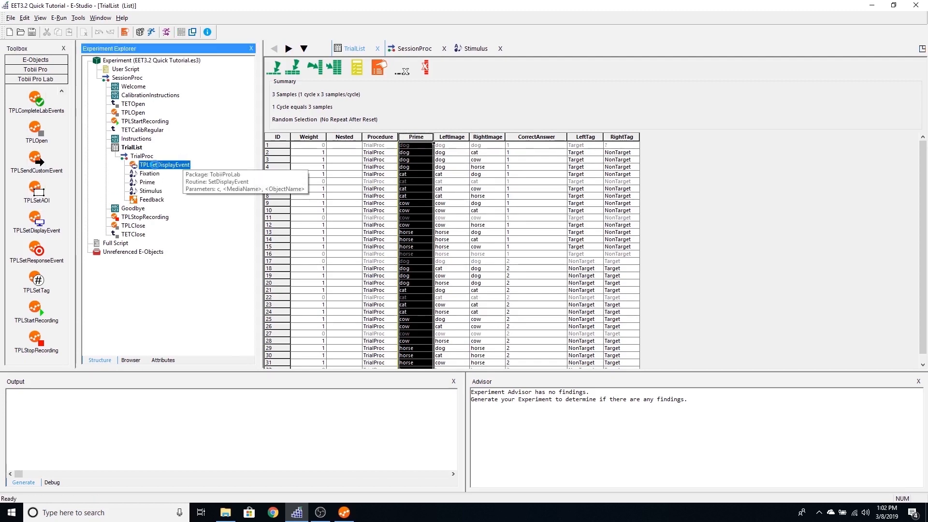
click(171, 165)
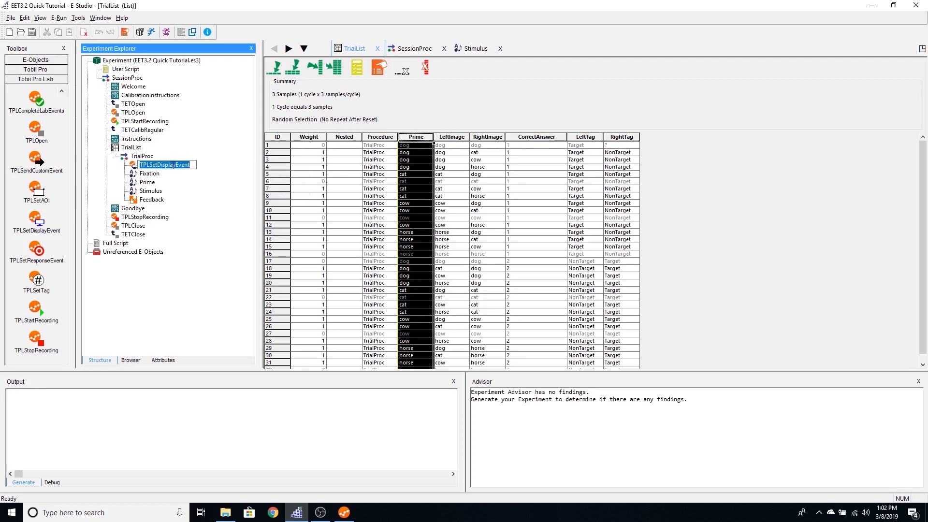
text(Stim)
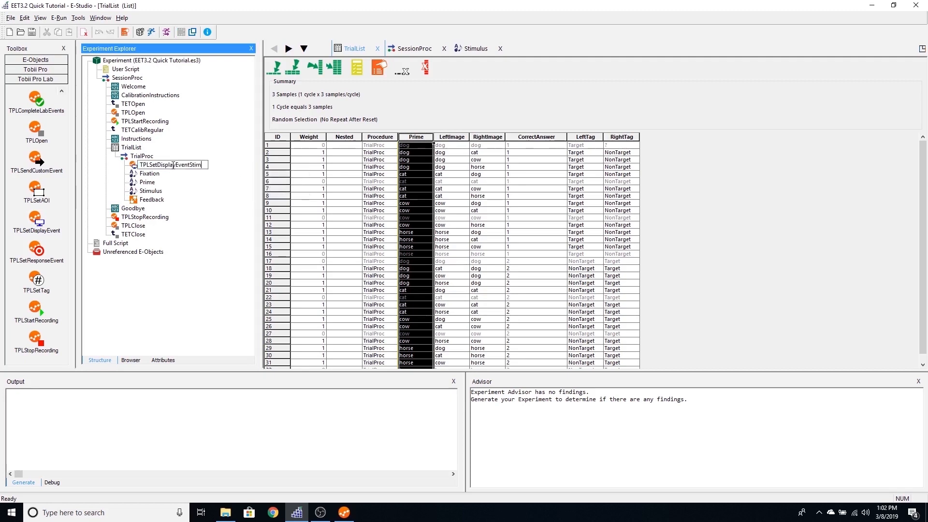
text(ulus)
key(Return)
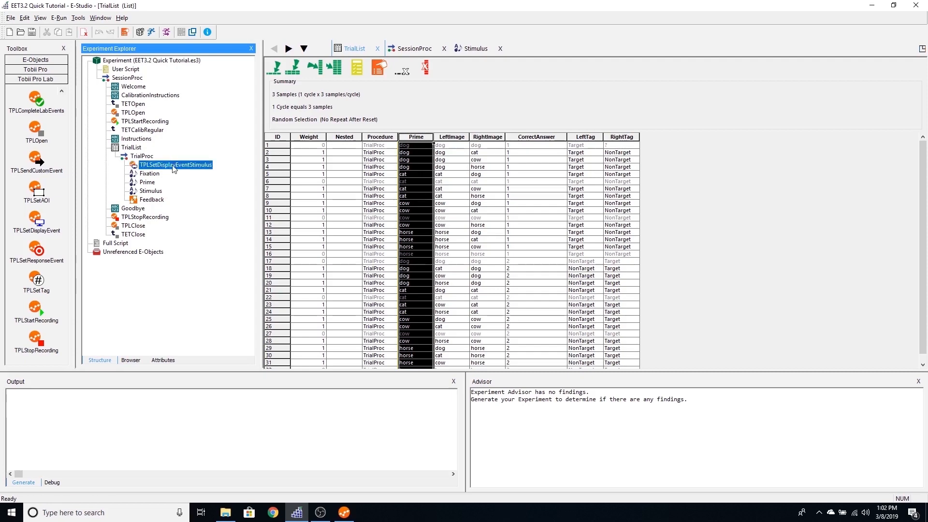
Step: Replace the MediaName parameter of TPLSetDisplayEventStimulus with [LeftImage]-[RightImage]-Target=[Prime]
double_click(174, 166)
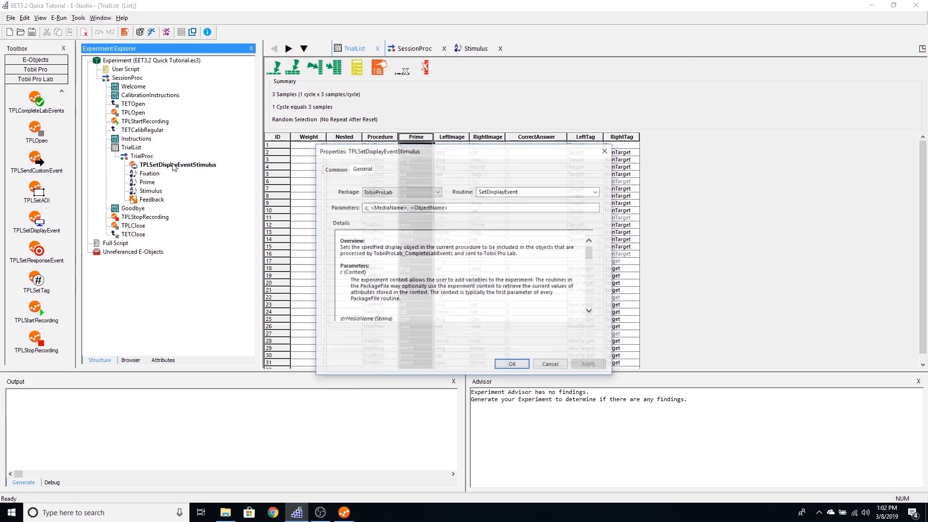
double_click(375, 208)
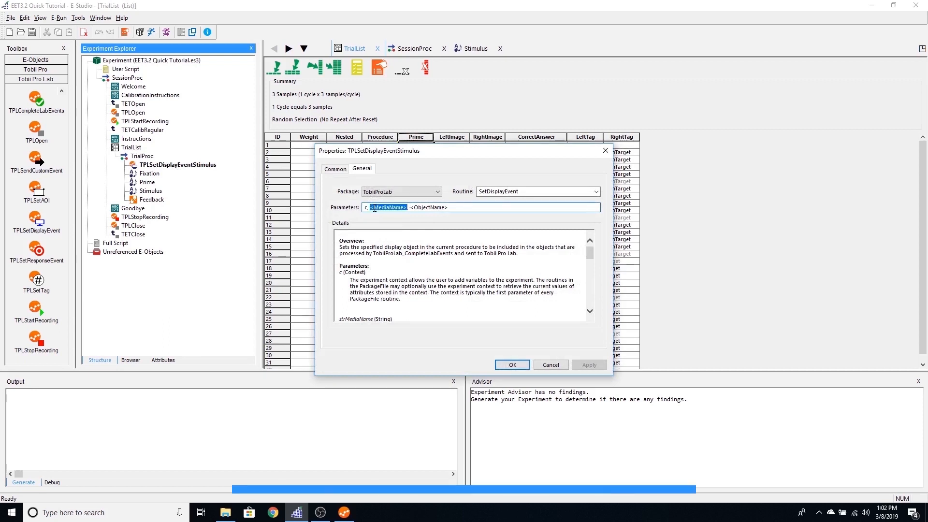
text([)
text(Left)
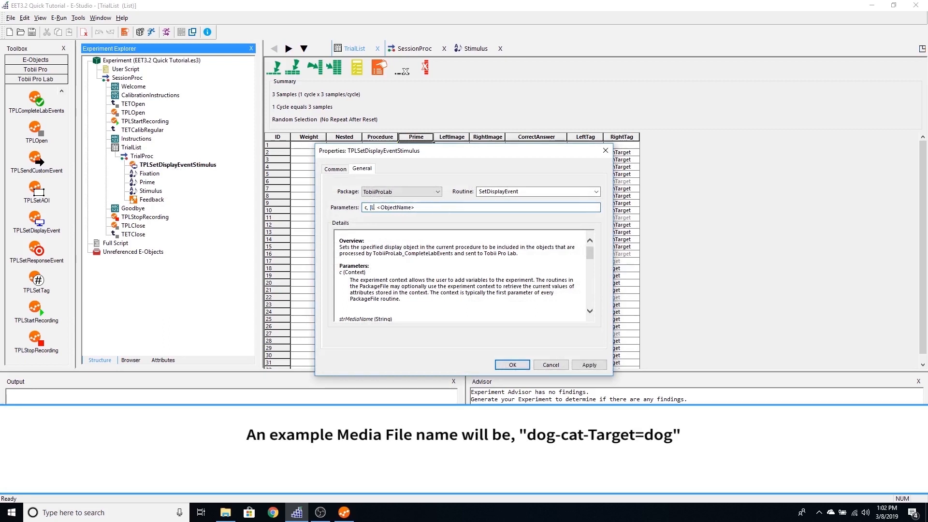
text(Image)
text(]-[R)
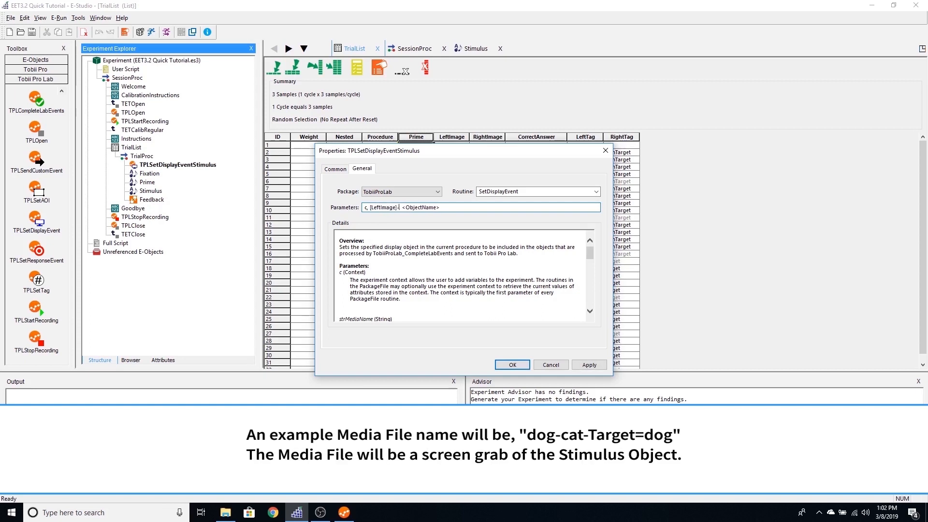
text(ightImag)
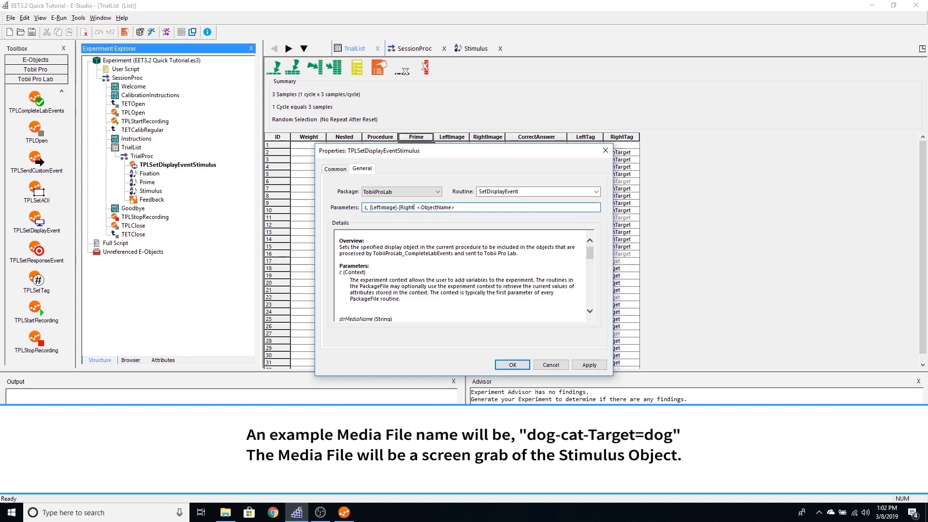
text(e]-)
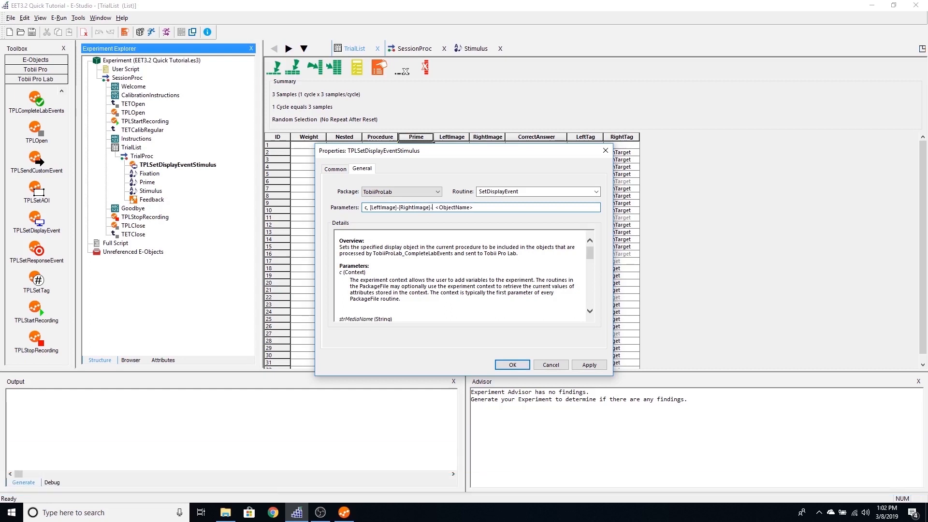
text(Target=[Prime],)
Step: Replace the ObjectName parameter of TPLSetDisplayEventStimulus with "Stimulus" in quotation marks and accept the properties
drag(470, 208, 508, 207)
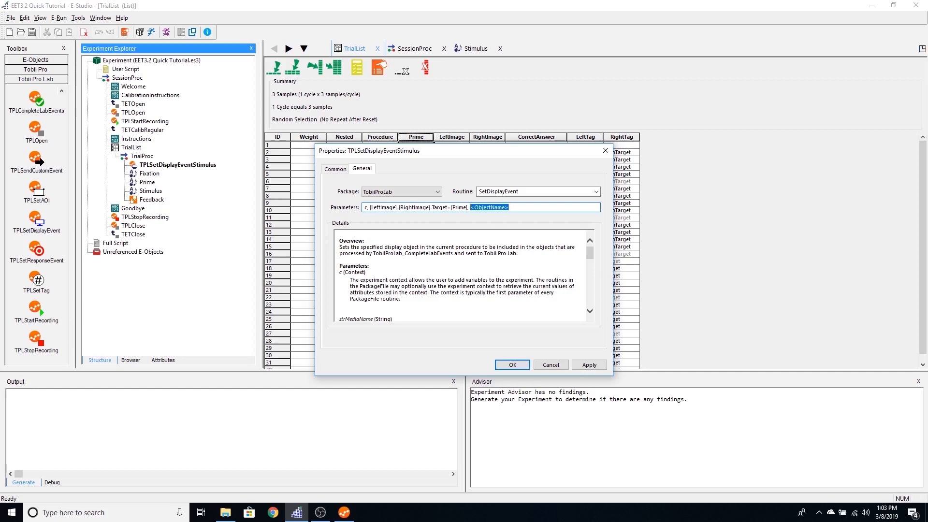
text("Stimulus)
click(513, 365)
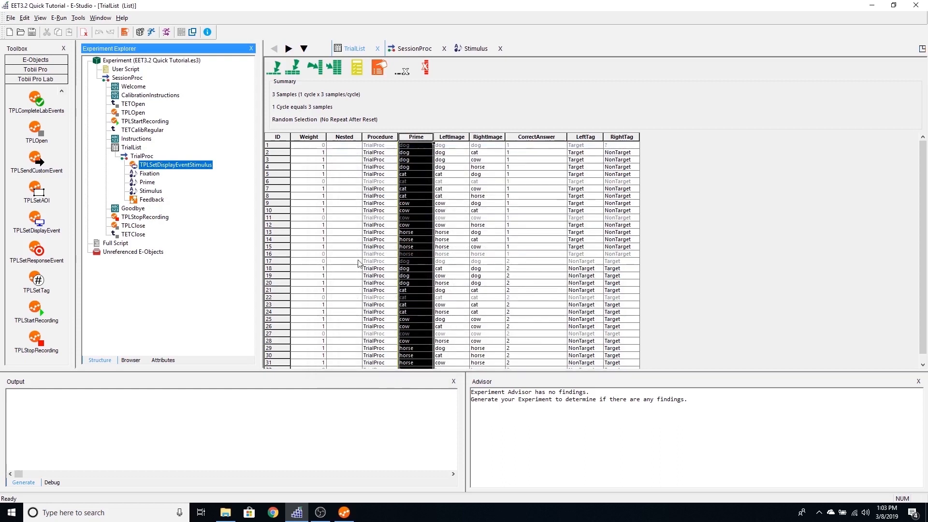
Step: Check the AOI1 and AOI2 images on the Stimulus slide and insert a TPLSetAOI package call after TPLSetDisplayEventStimulus in TrialProc
double_click(156, 195)
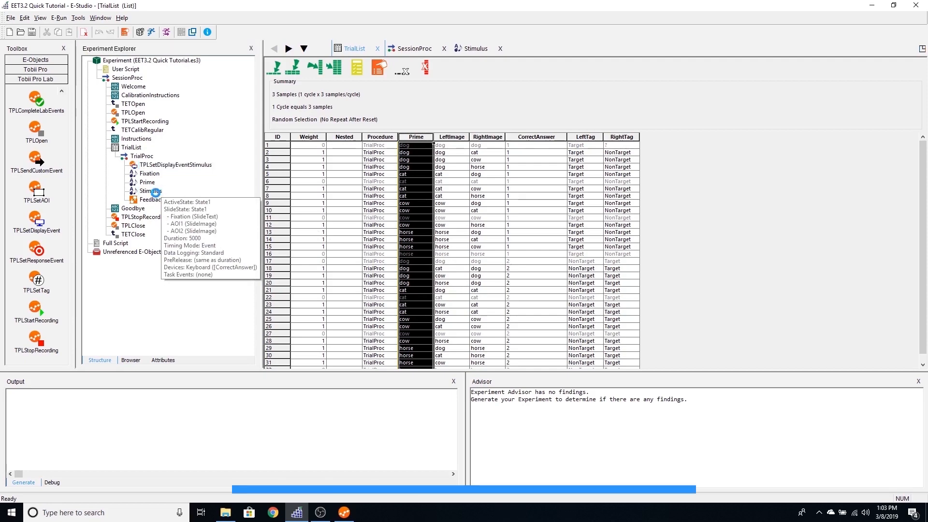
click(392, 150)
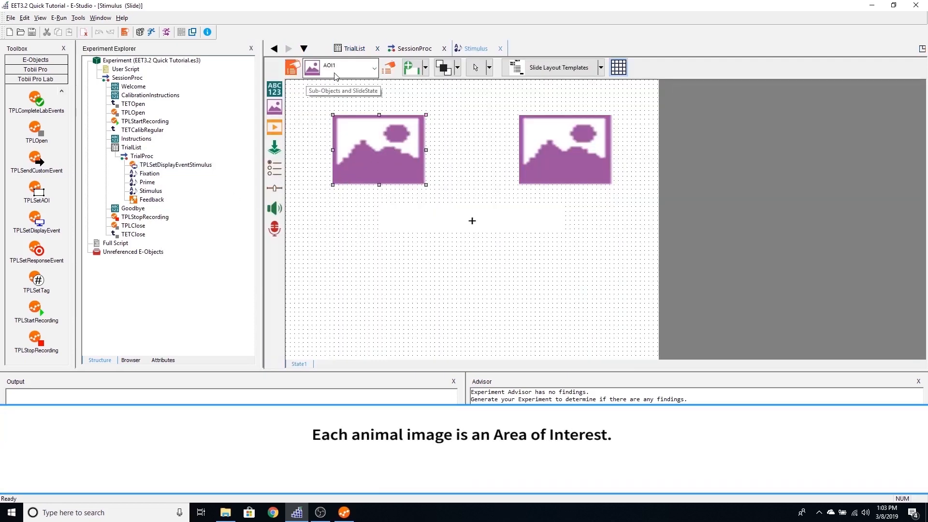
click(551, 159)
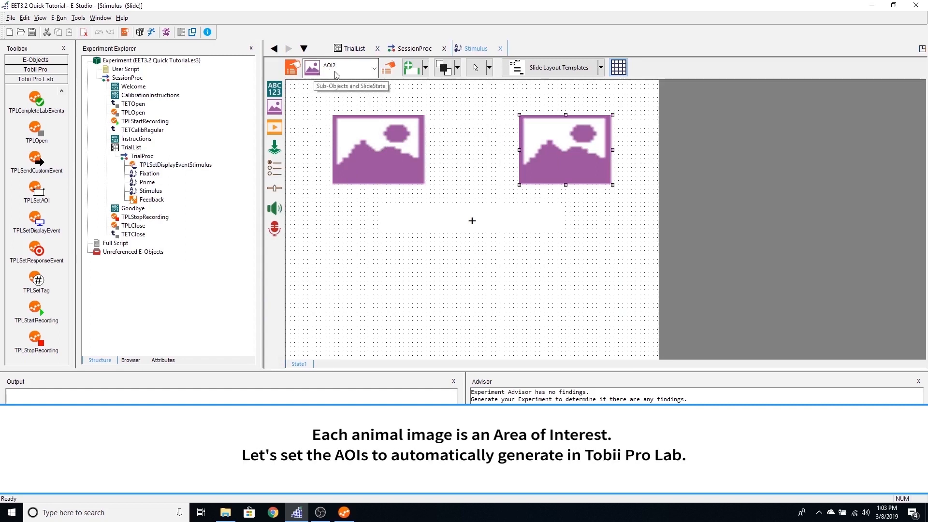
click(36, 191)
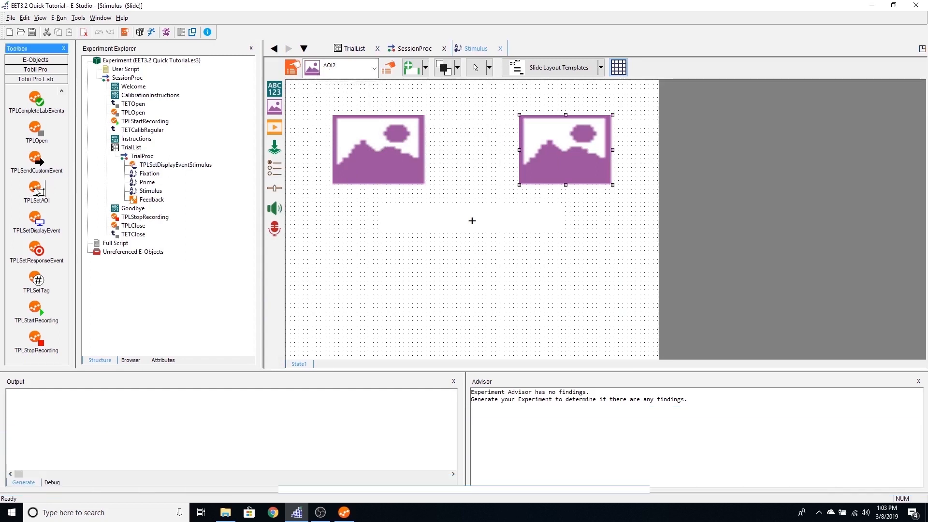
drag(36, 191, 207, 173)
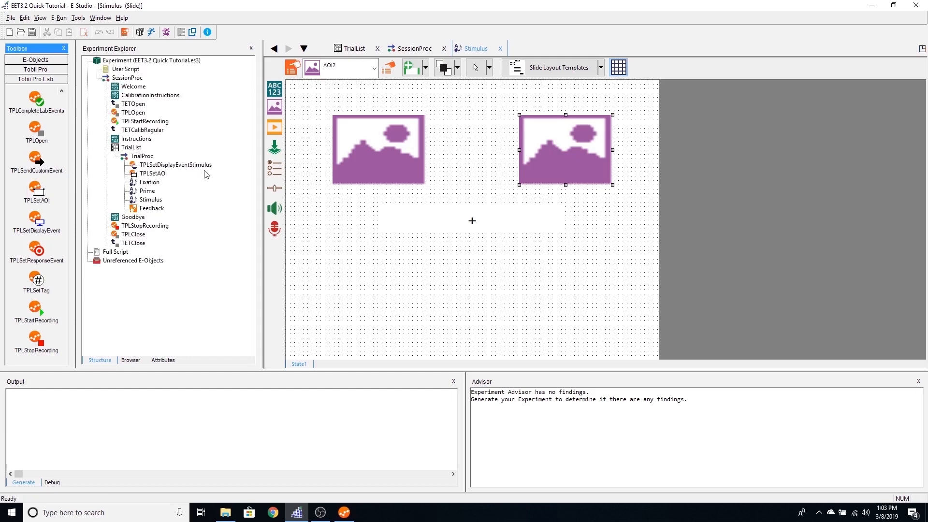
Step: Set the TPLSetAOI parameters to c, [LeftImage]-[RightImage]-Target=[Prime], "AOI1", "Stimulus.AOI1", "AOI2", "Stimulus.AOI2" and accept the properties
double_click(164, 174)
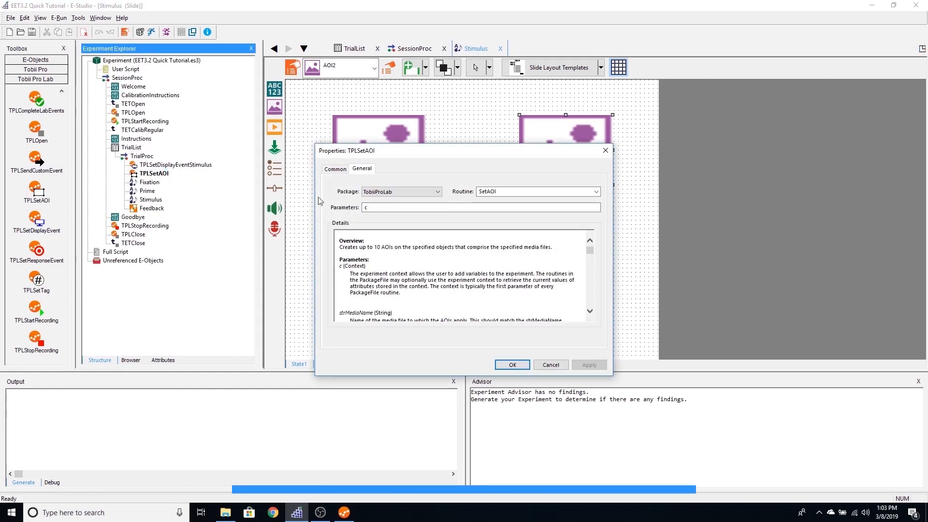
click(384, 208)
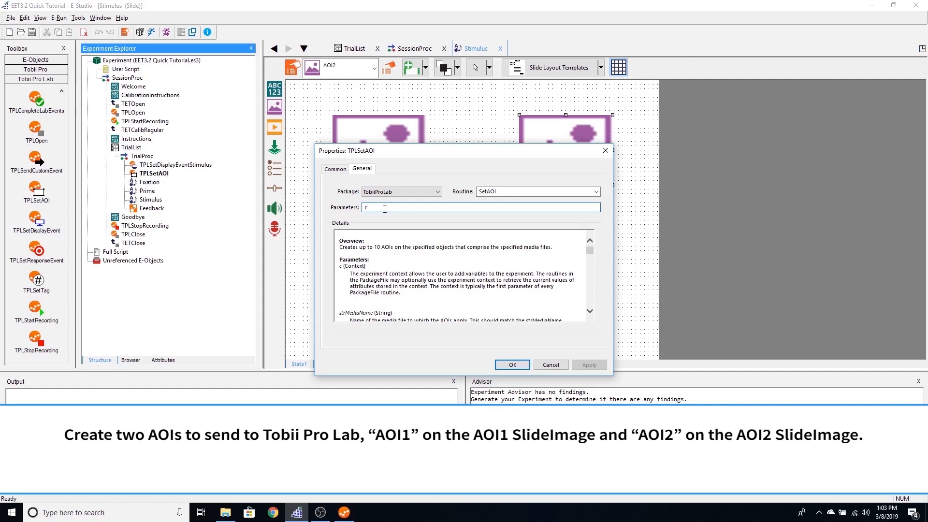
text(, [LeftImag)
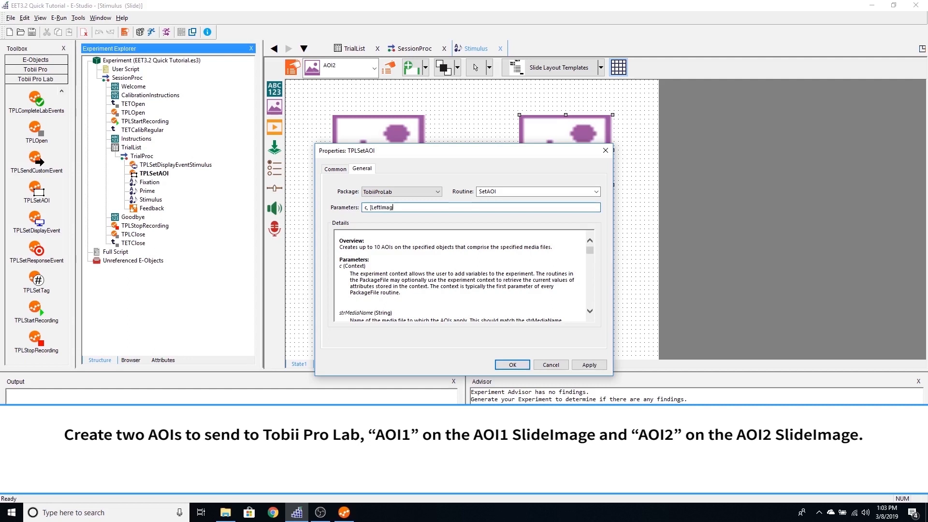
text(e]-)
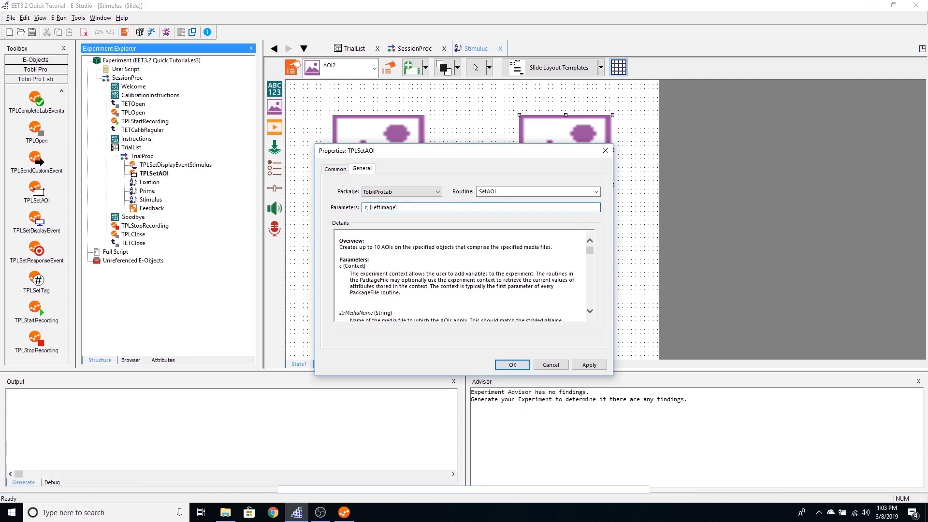
text([Right)
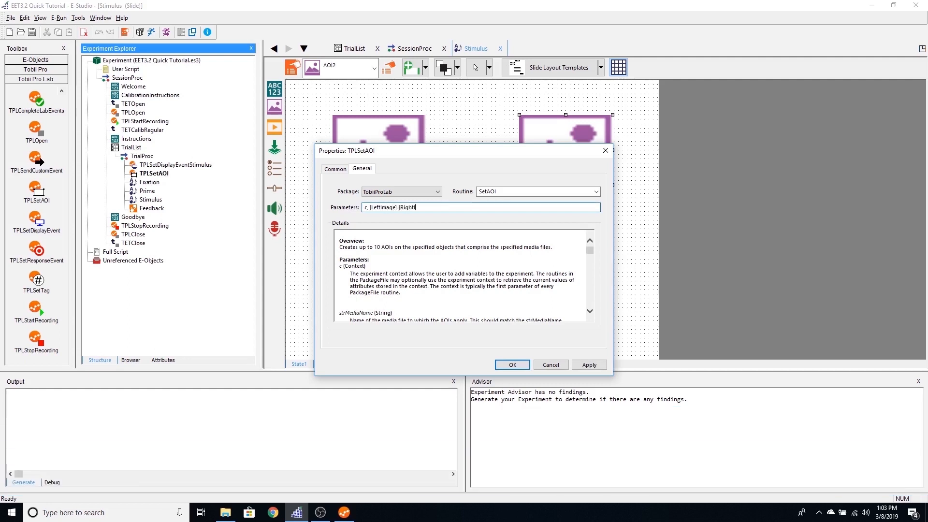
text(Image]-Target=[Prime], "AOI)
text(1", "Stimul)
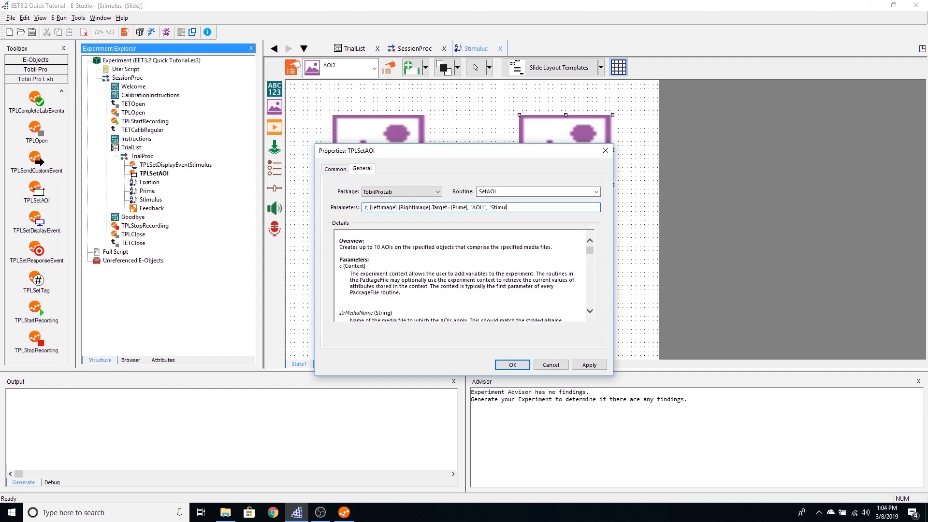
text(us.AOI1", "AOI2", "Stimulus.AOI2)
click(516, 366)
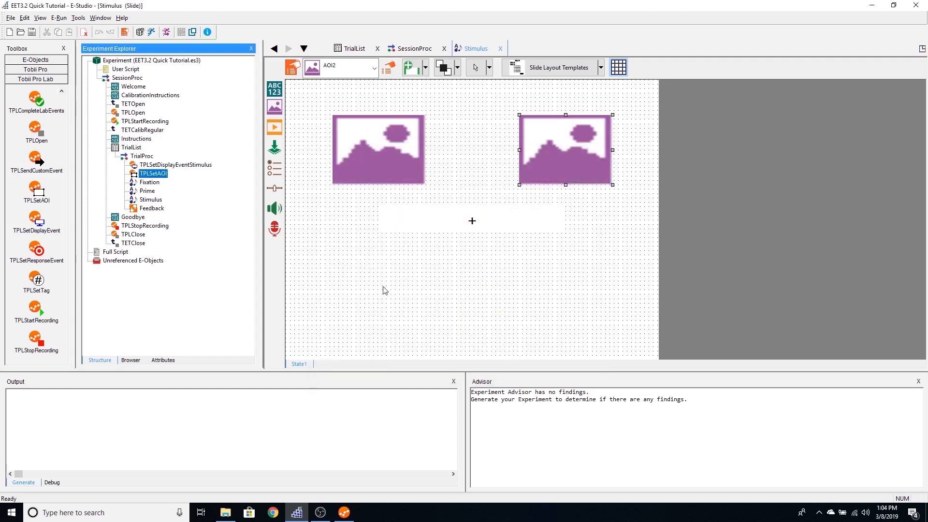
Step: Review the LeftTag and RightTag attributes in TrialList and fill the RightTag cell of row 1 with NonTarget
double_click(138, 150)
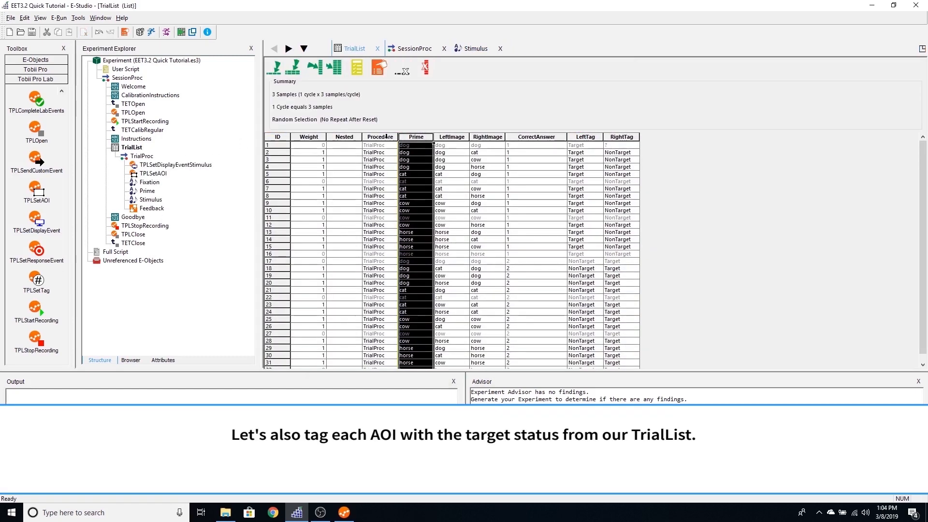
click(590, 135)
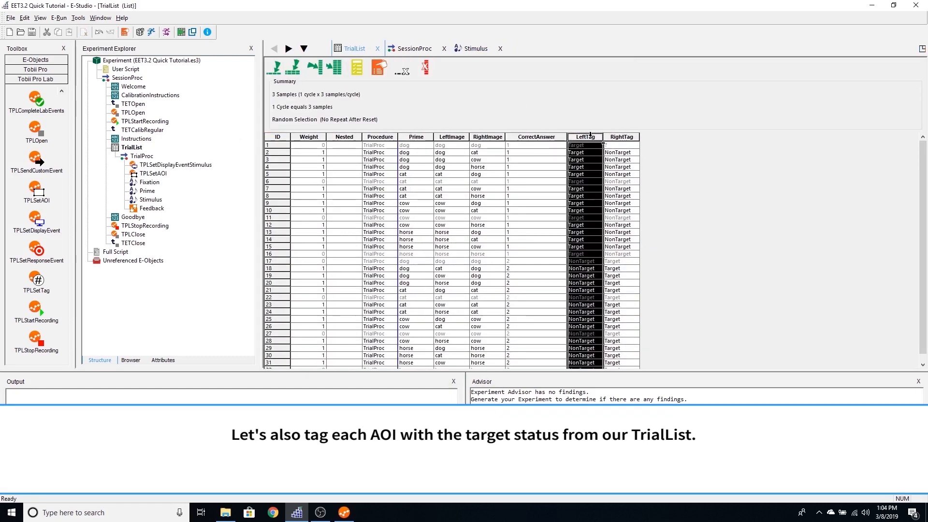
click(627, 135)
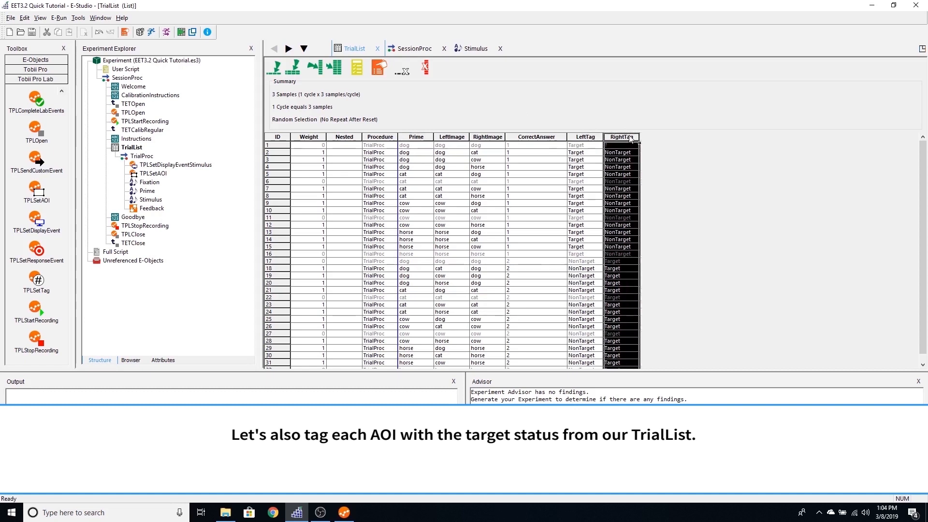
click(614, 146)
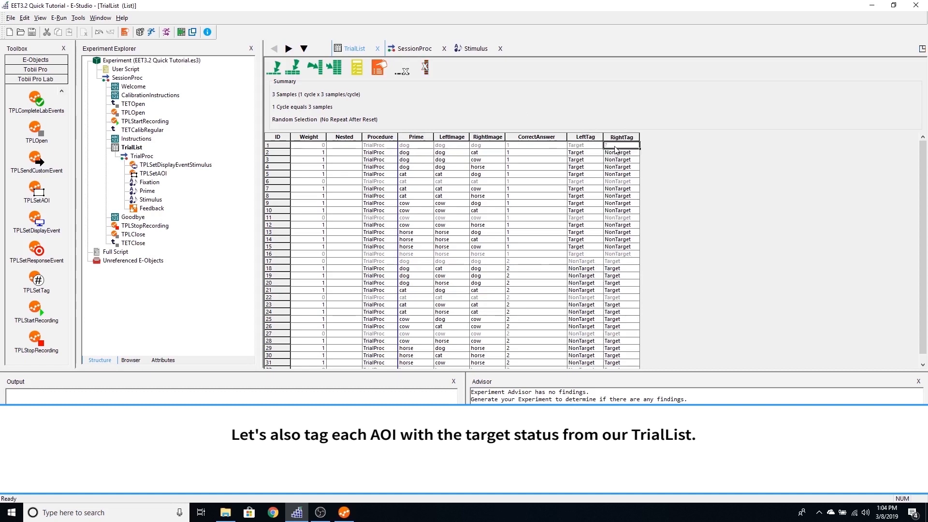
click(639, 153)
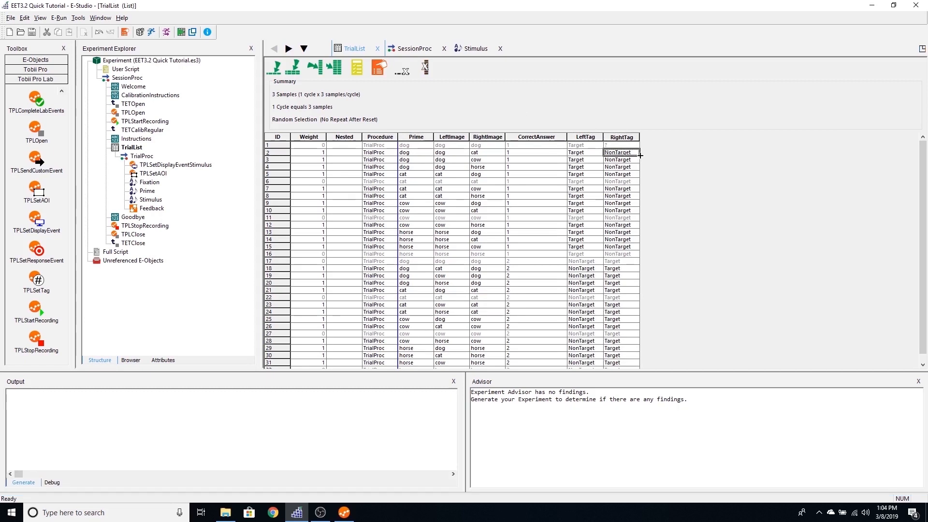
click(639, 145)
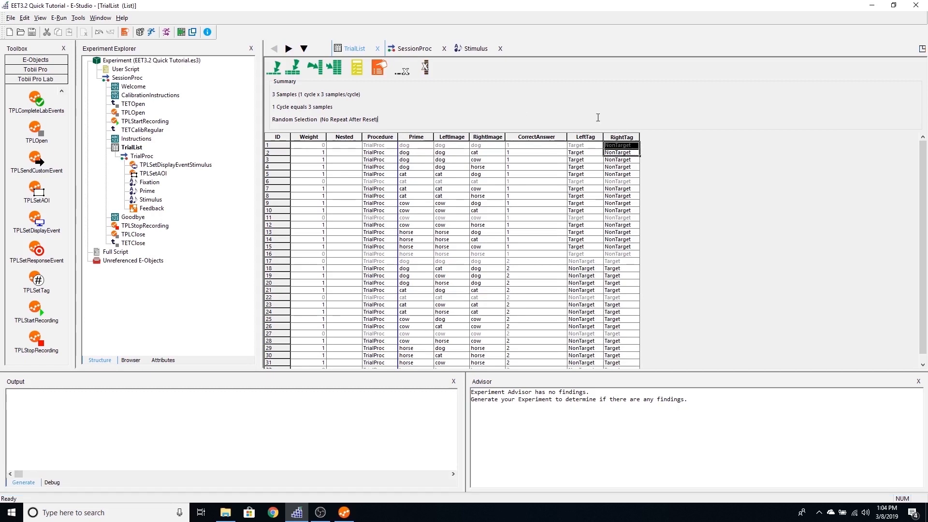
click(594, 137)
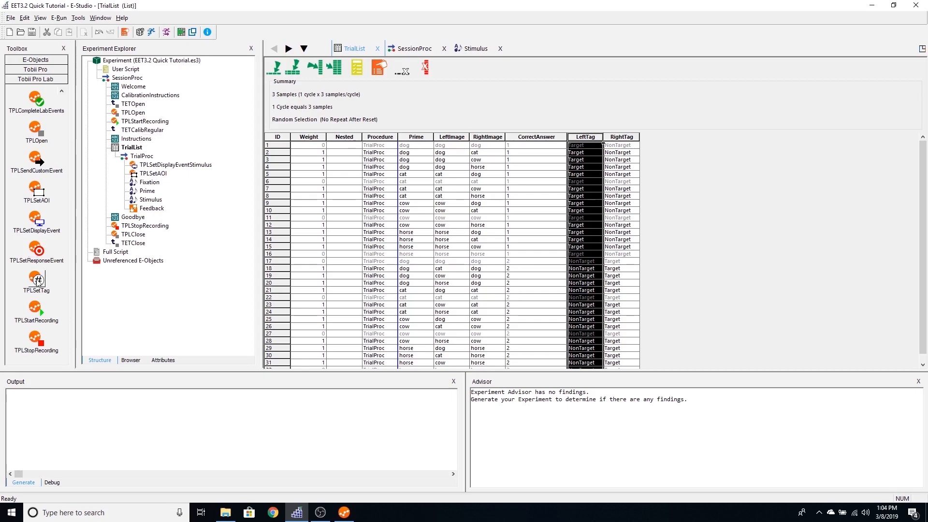
Step: Insert a TPLSetTag package call after TPLSetAOI with parameters c, [LeftImage]-[RightImage]-Target=[Prime], "AOI1", [LeftTag], "AOI2", [RightTag]
drag(38, 282, 201, 178)
double_click(158, 183)
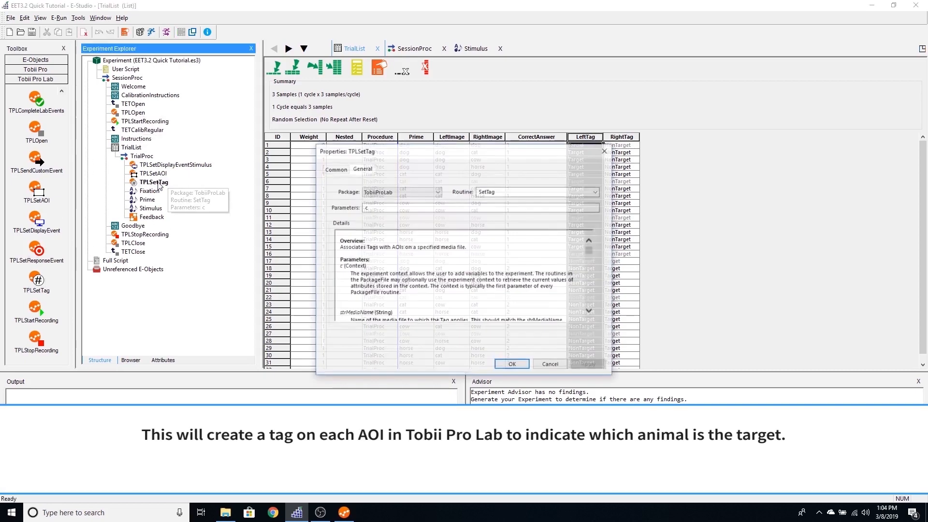
click(367, 207)
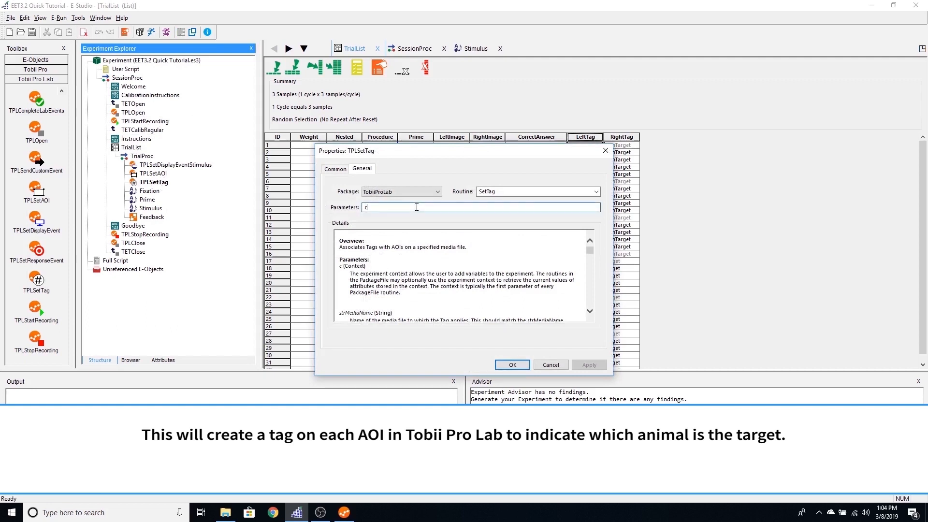
text(, )
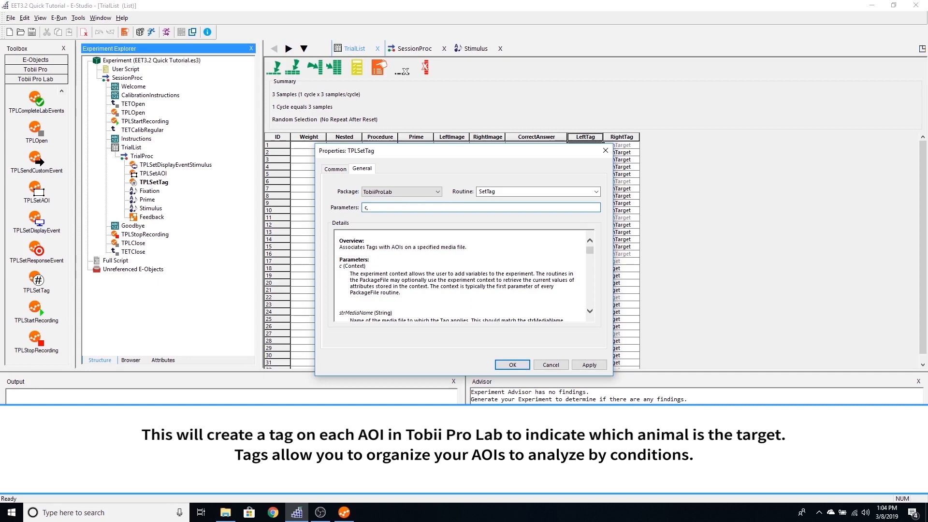
text([Left)
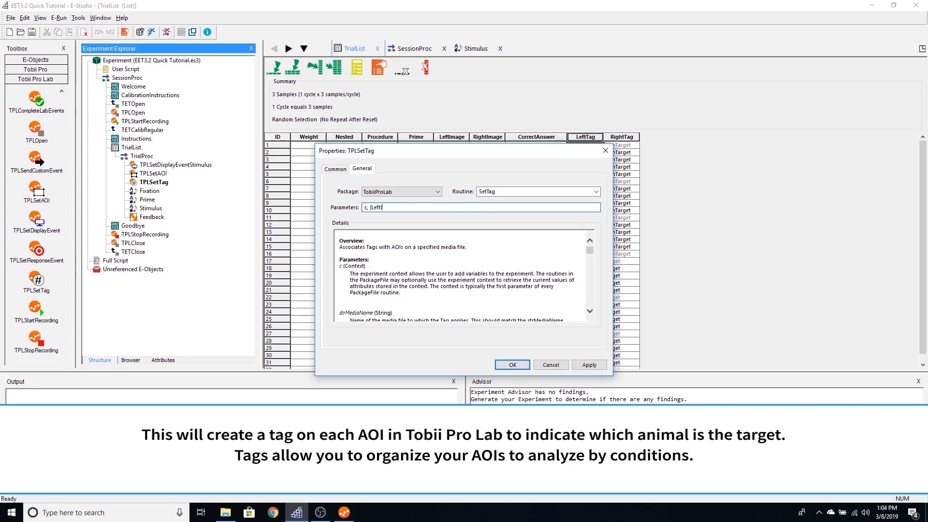
text(Image])
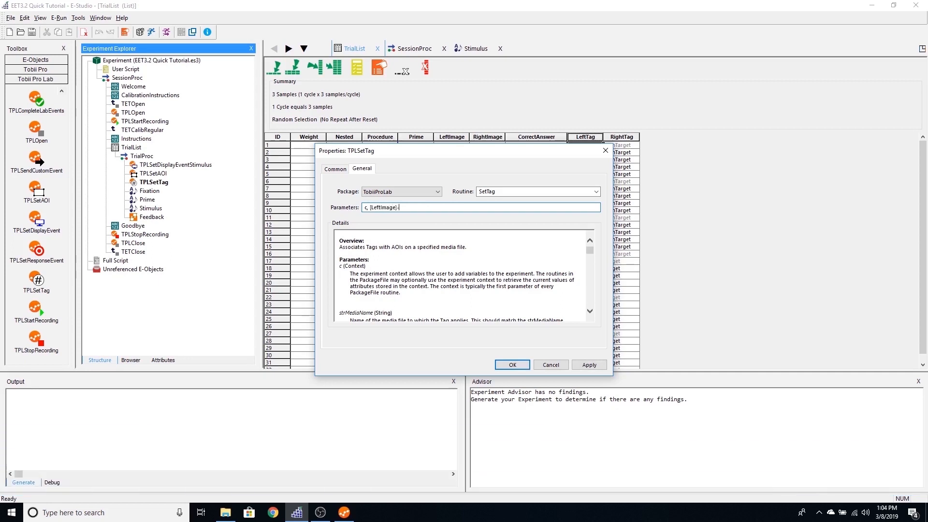
text(-[RightImage)
text(]-Target=[Prime)
text(], "AOI1", [LeftTa)
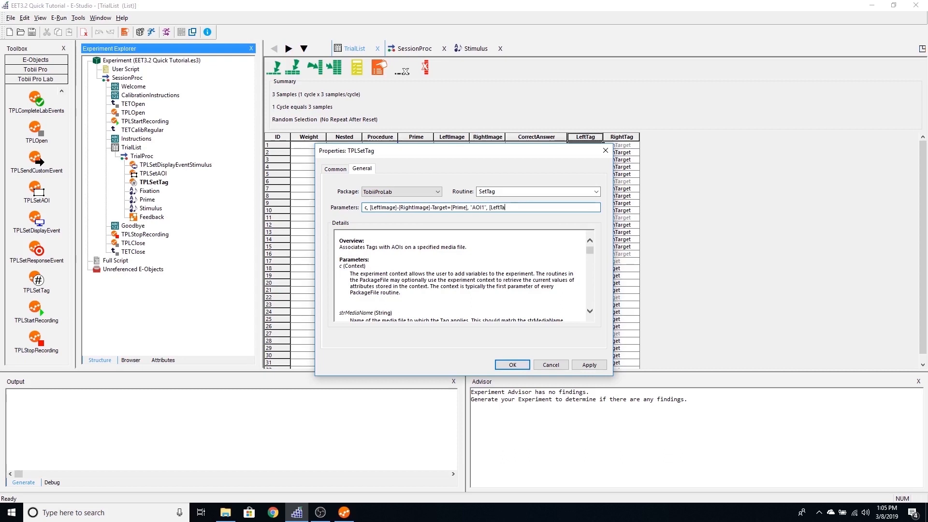
text(g], "AOI2", [RightTag)
click(518, 366)
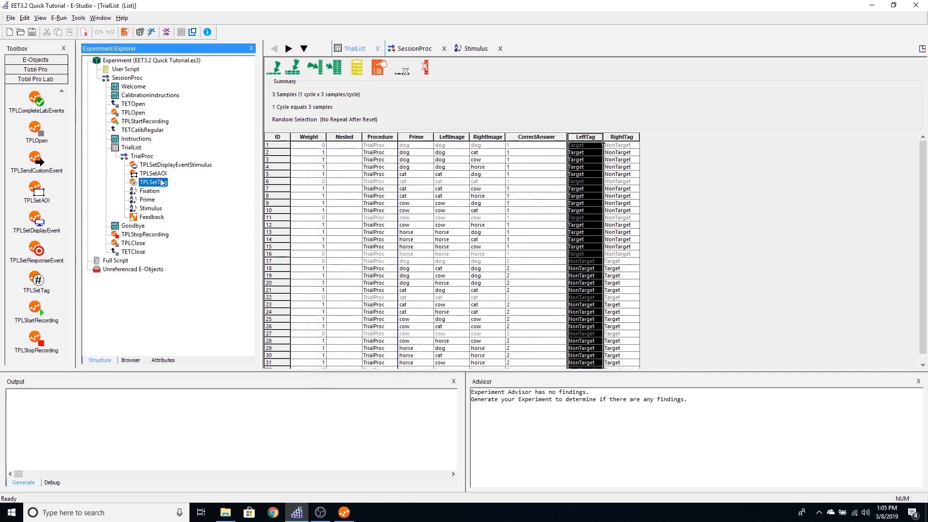
Step: Insert a TPLCompleteLabEvents package call after Feedback at the end of TrialProc
double_click(142, 157)
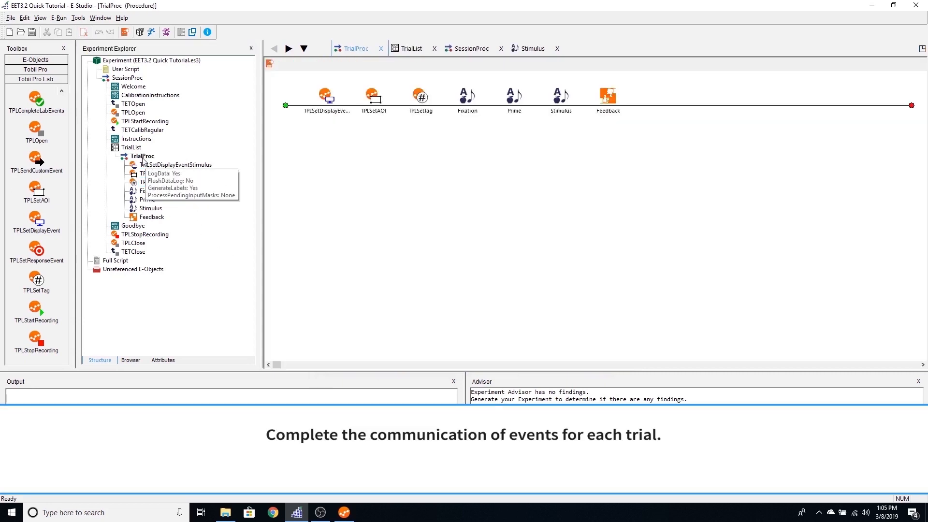
drag(40, 101, 633, 127)
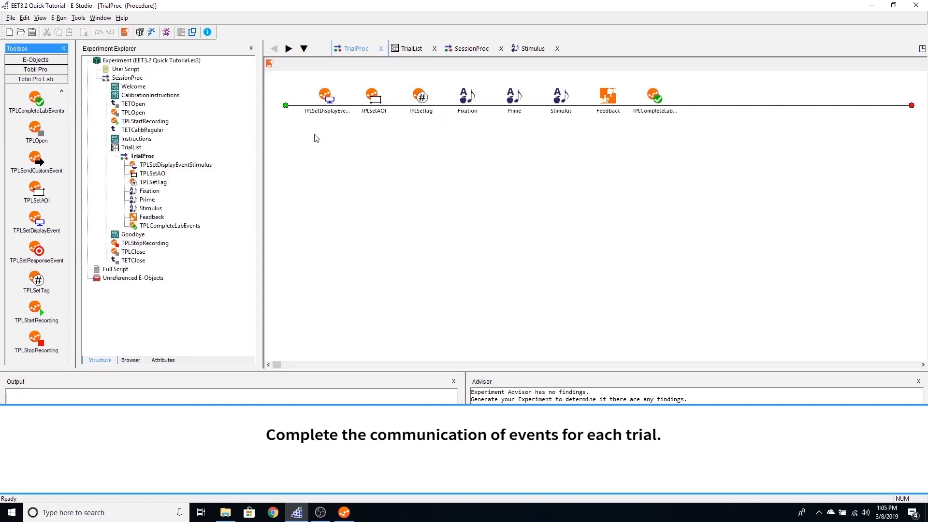
Step: Add the project name "EET3.2 Quick Tutorial" as the third TPLOpen parameter, check the parameter's description and accept the properties
double_click(135, 112)
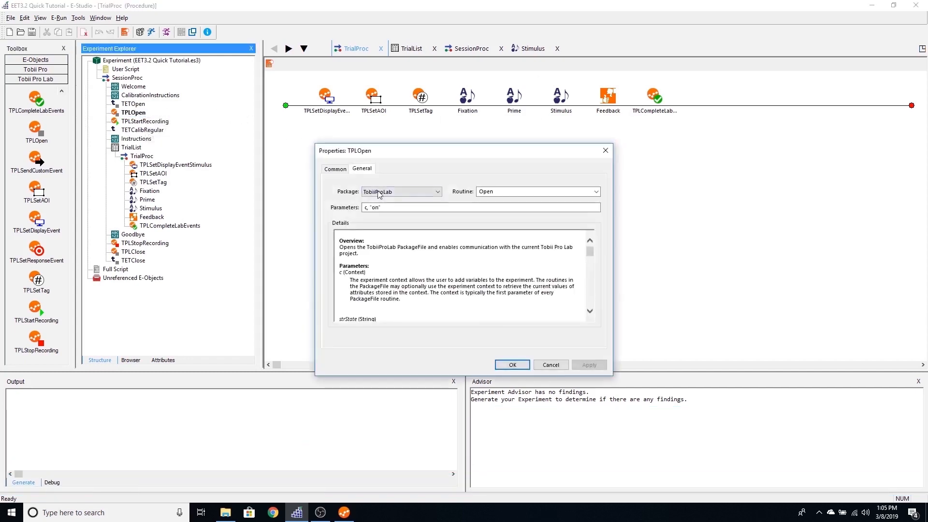
click(397, 207)
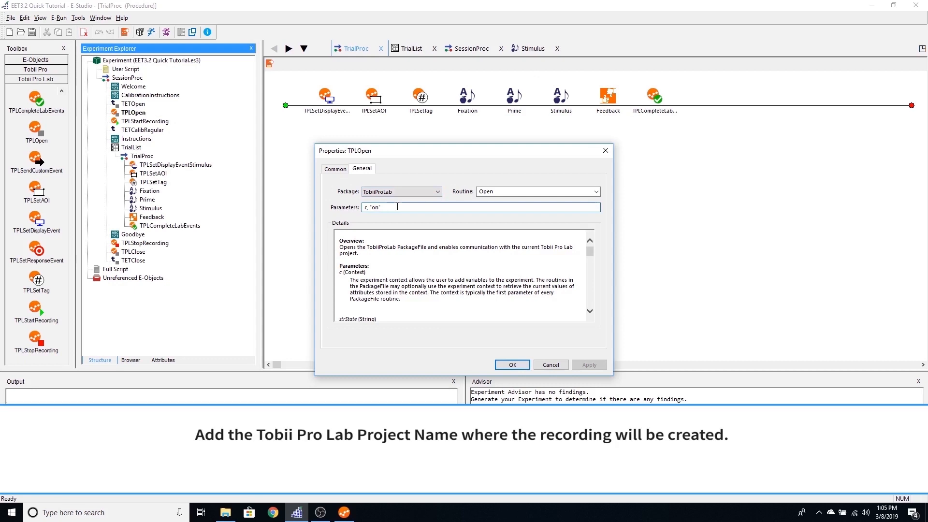
text(, )
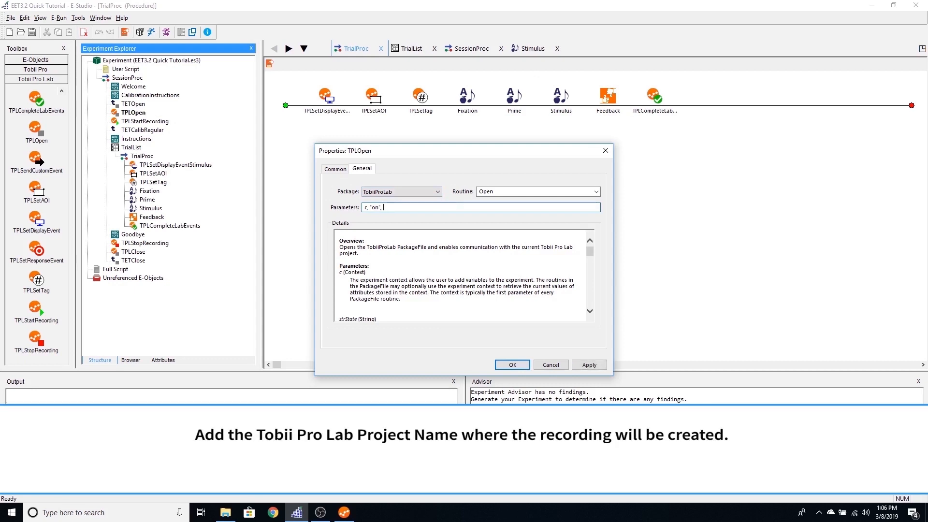
text("EET3.2 Quick Tut)
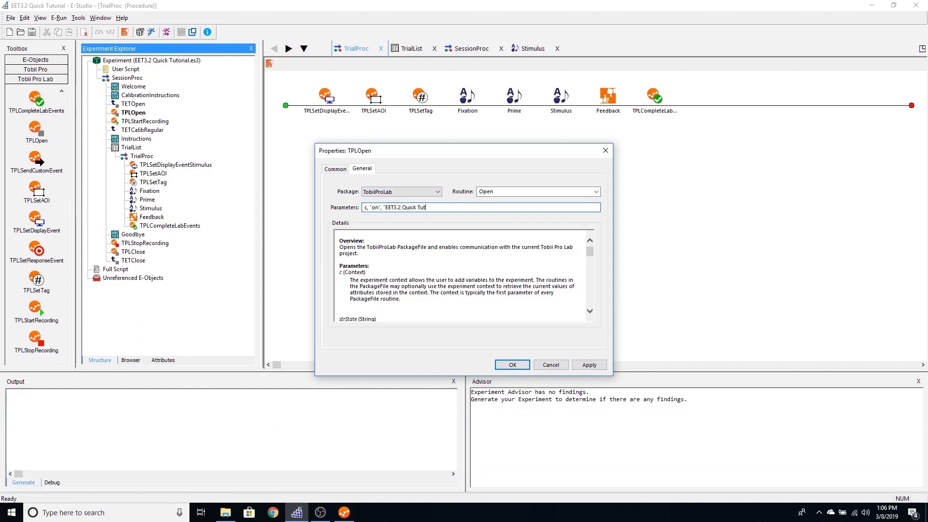
text(orial")
click(590, 311)
drag(590, 313, 590, 315)
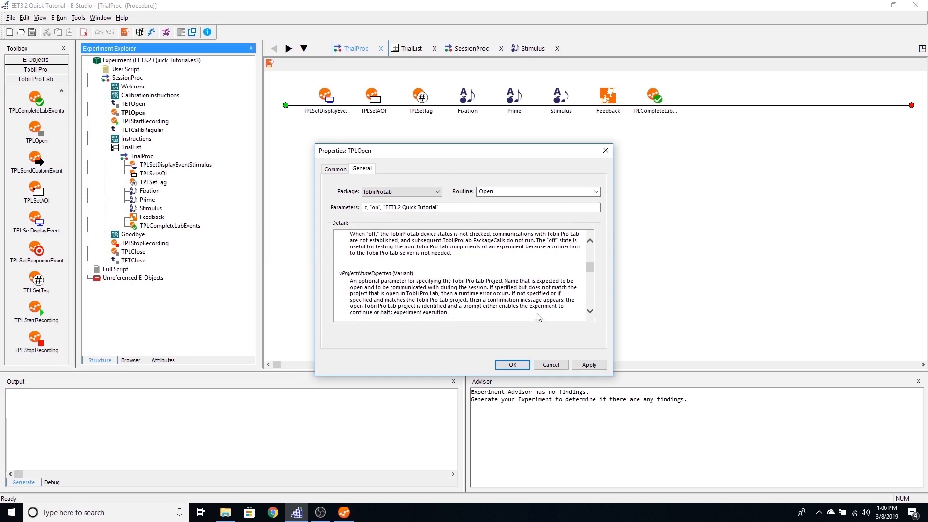
click(512, 365)
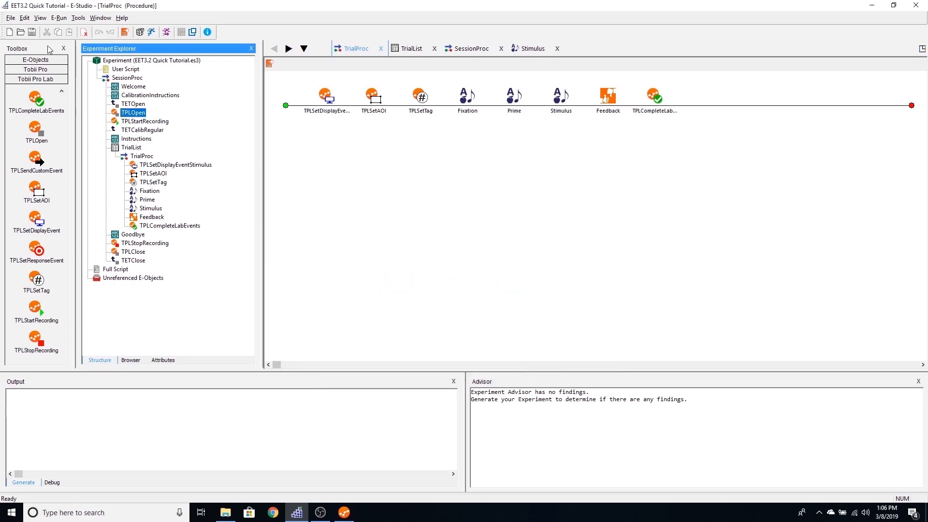
Step: Save the experiment and switch to Tobii Pro Lab
click(32, 32)
click(344, 513)
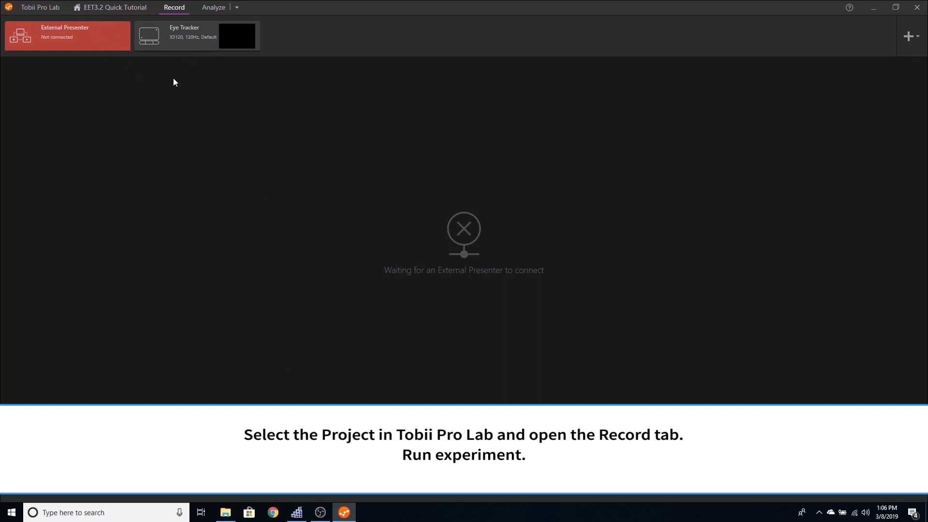
Step: Return to E-Studio and run the experiment with subject number 2 and session number 1, accepting the startup summary
click(298, 512)
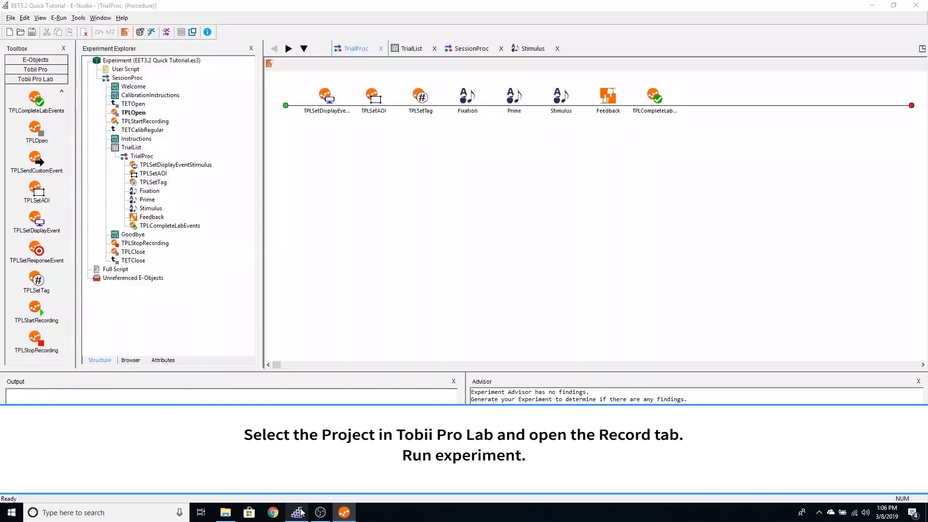
click(151, 31)
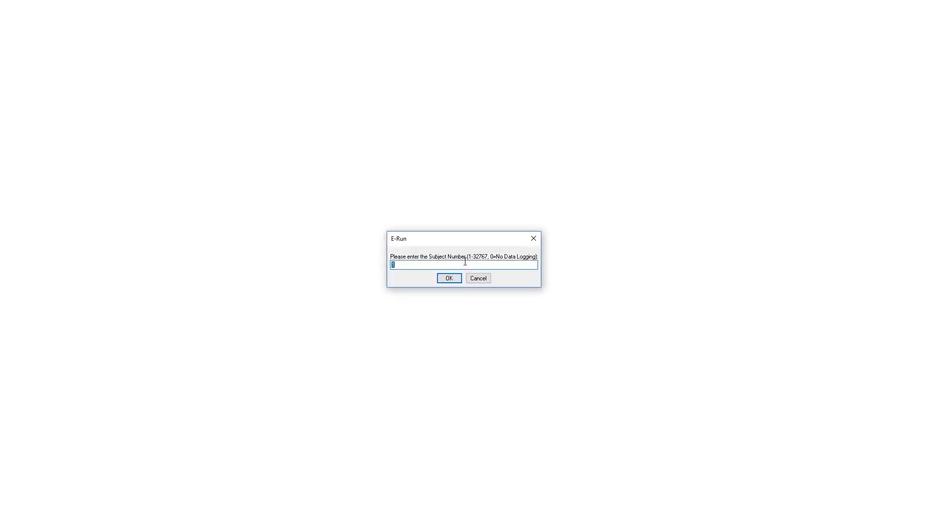
text(2)
key(Return)
key(Return)
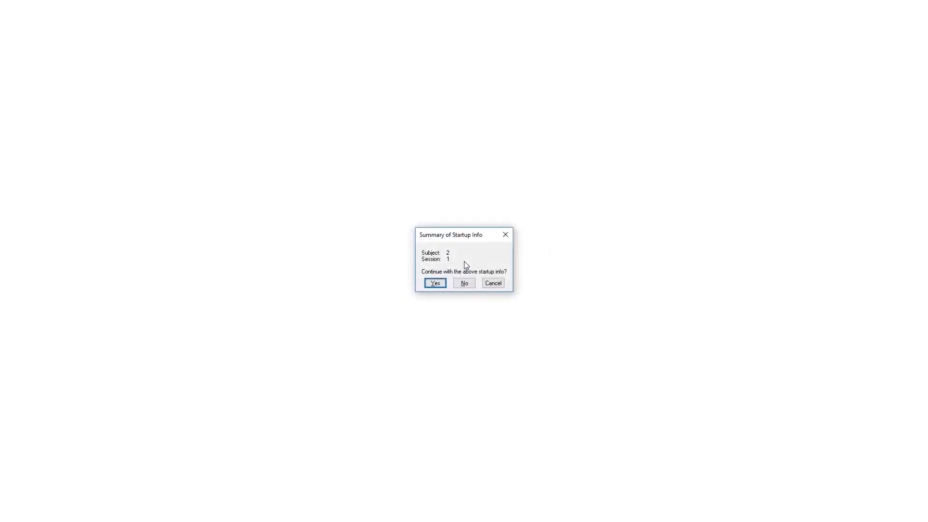
key(Return)
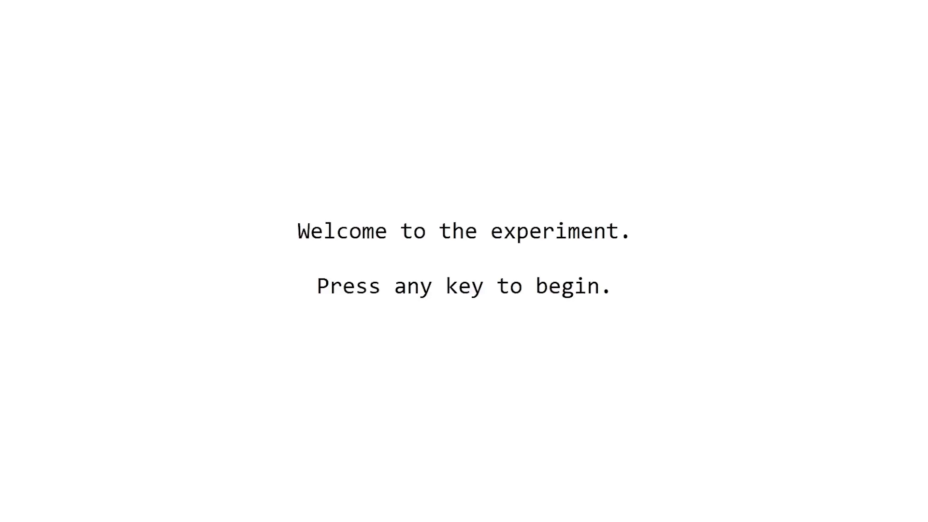
Step: Proceed through the welcome, eye position check and instructions, and answer the three animal trials with right, left and right
key(space)
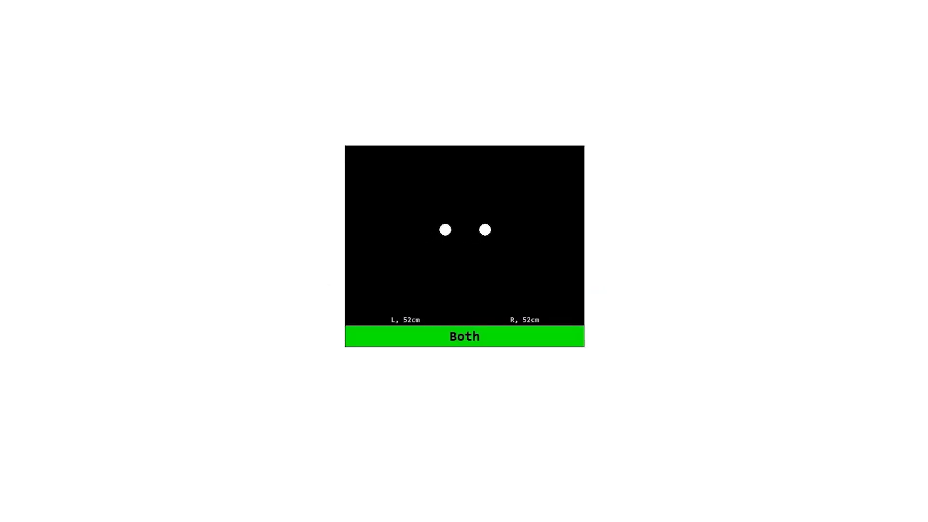
key(space)
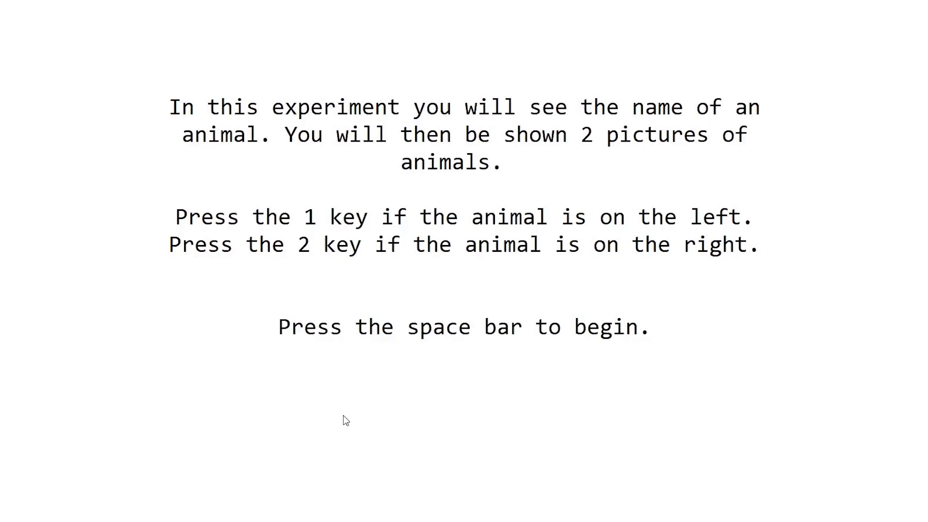
key(space)
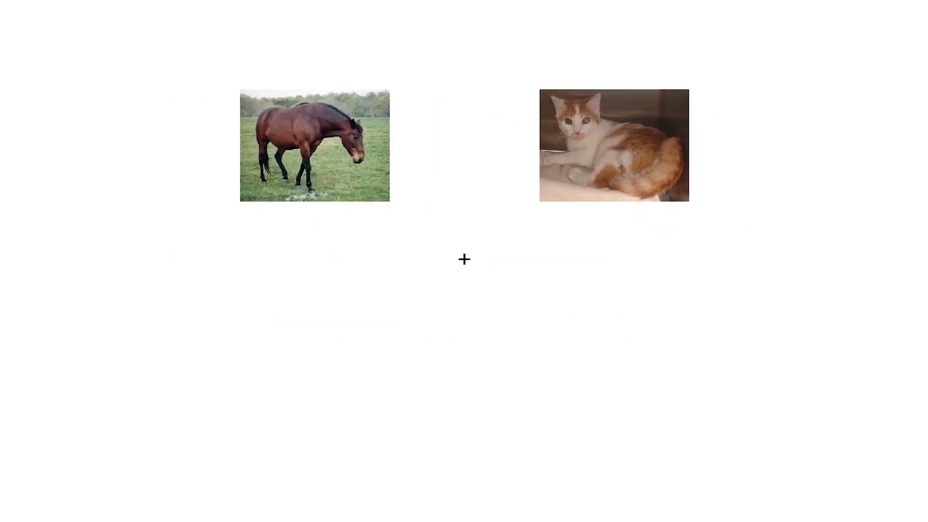
key(Right)
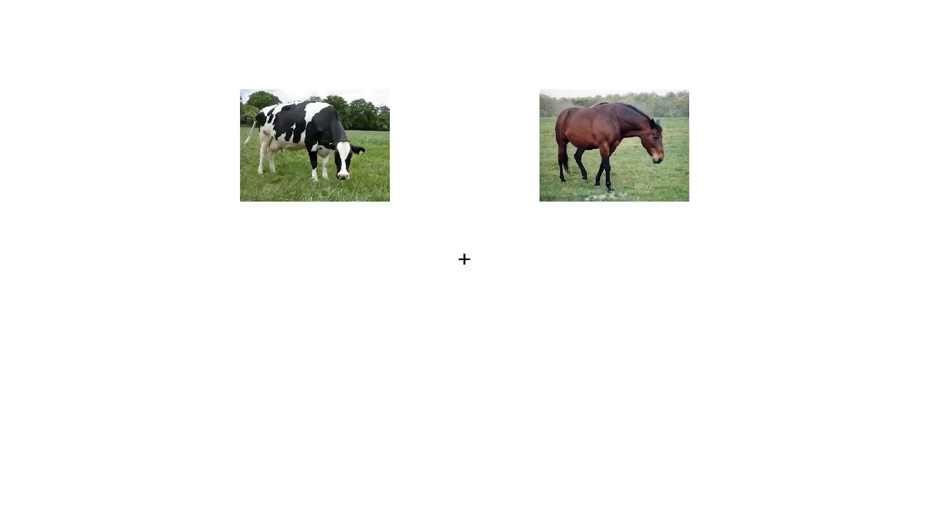
key(Left)
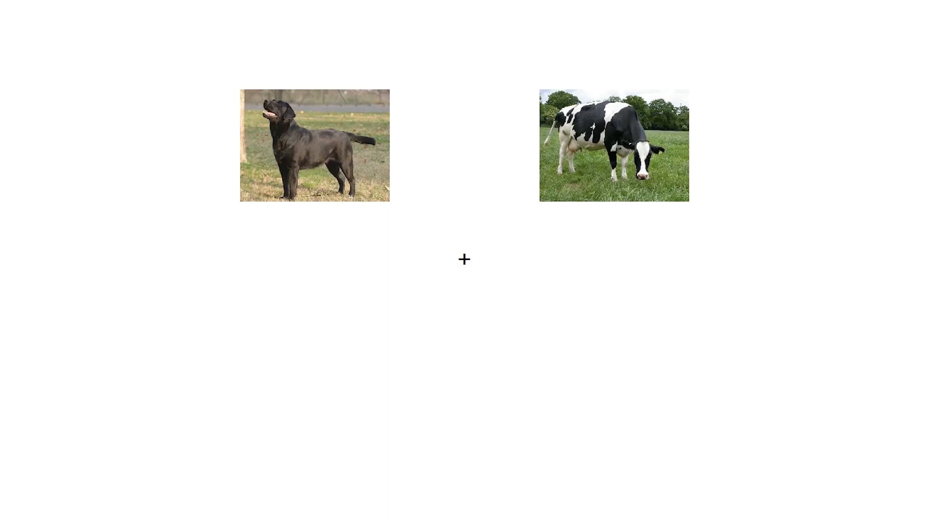
key(Right)
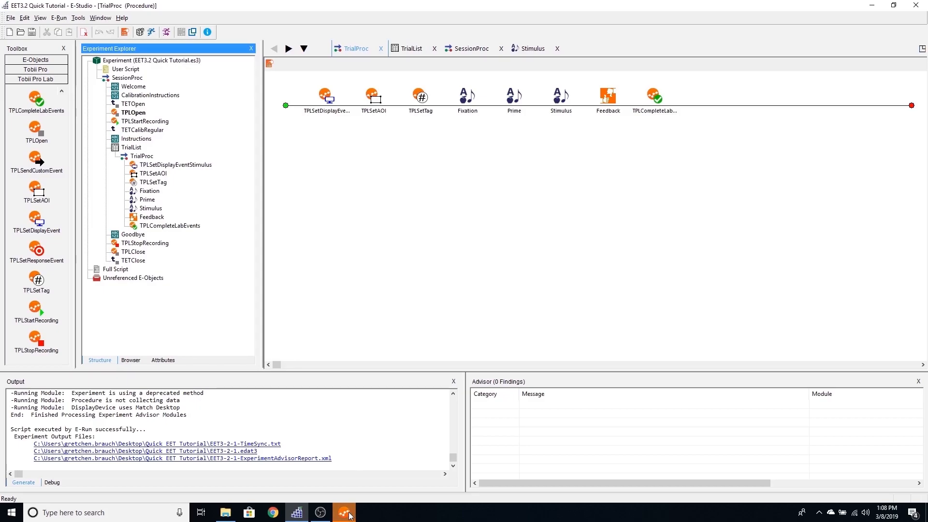
Step: Switch to Tobii Pro Lab, acknowledge the finished recording, open recording EET3-2-1 for analysis and go to its first Stimulus screen on the timeline
click(346, 513)
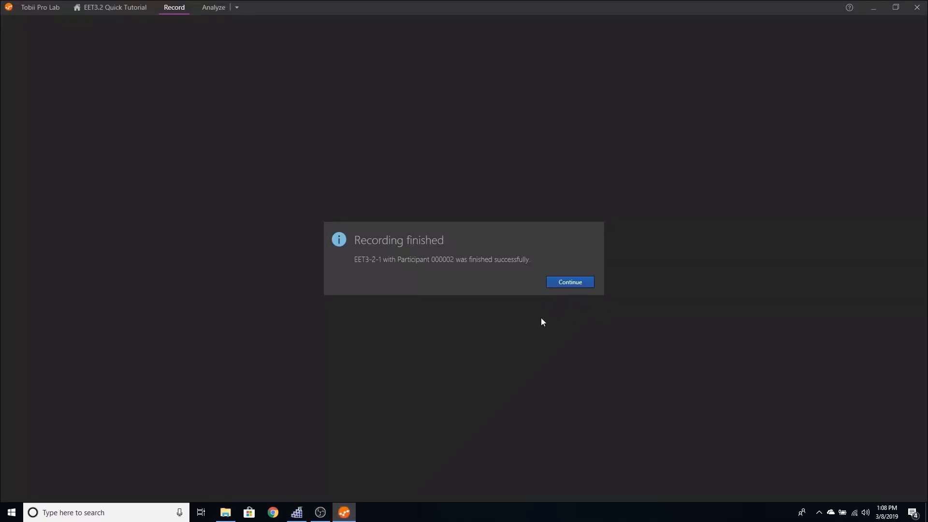
click(580, 286)
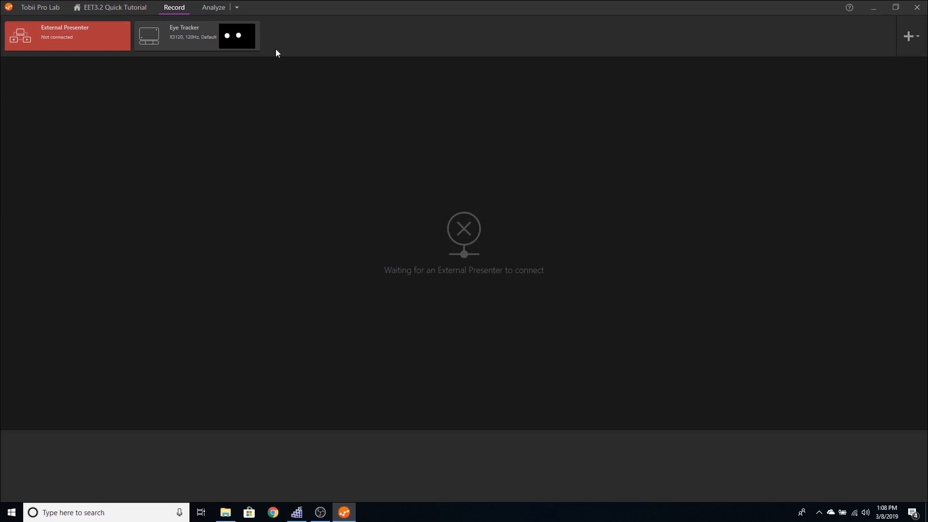
click(223, 8)
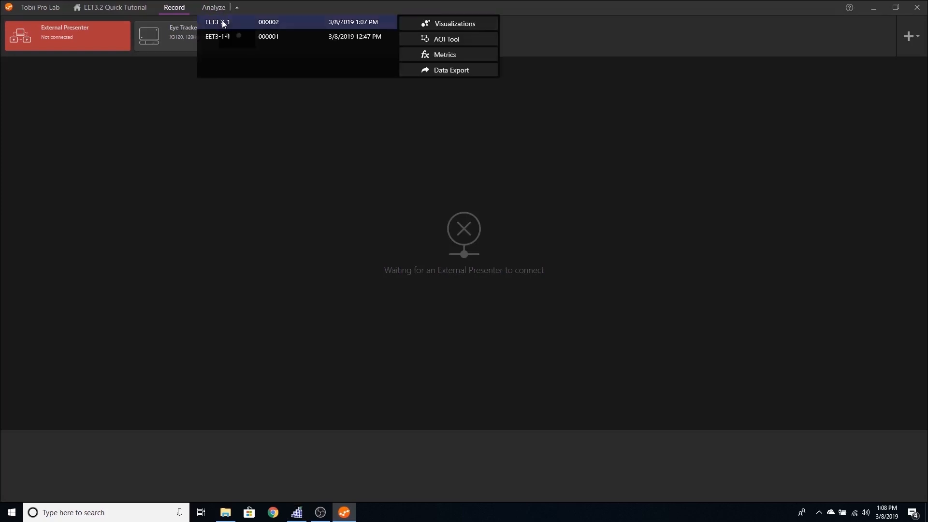
click(222, 22)
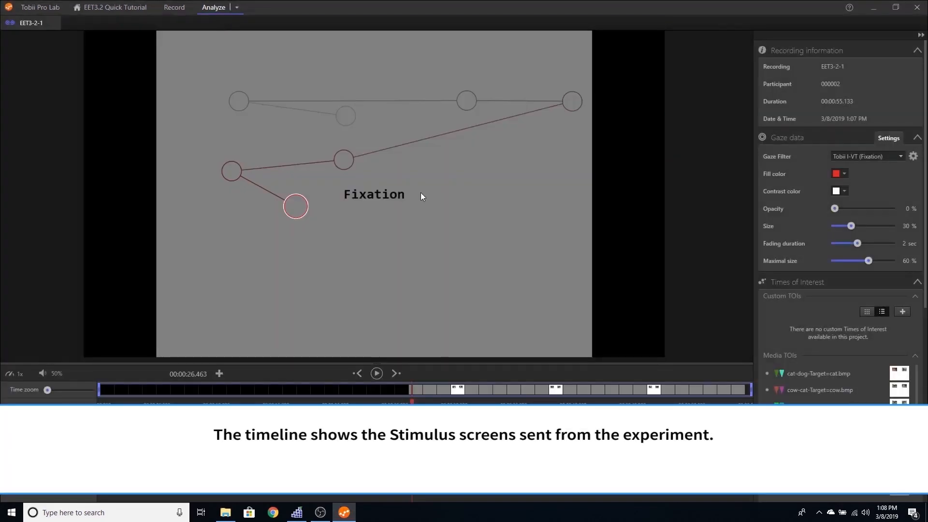
click(460, 390)
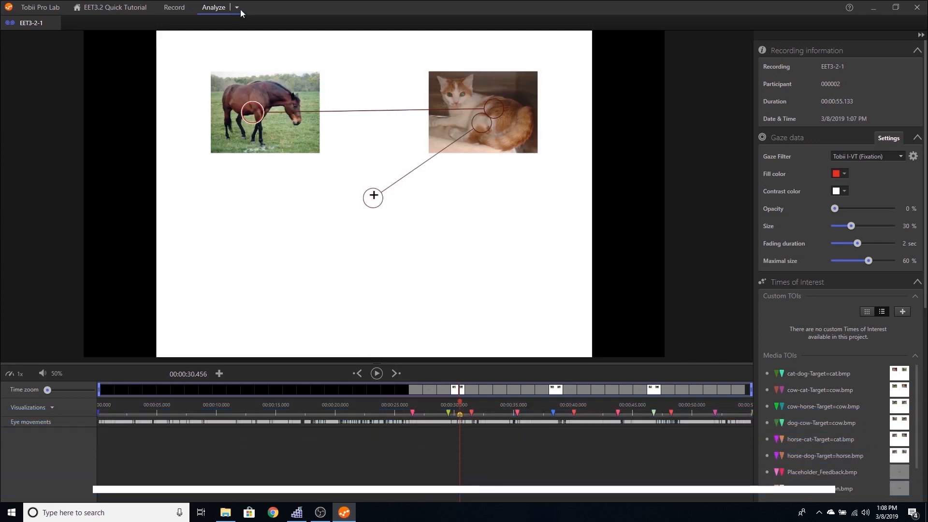
Step: Examine the AOIs and tags on the cat-dog, cow-cat and cow-horse media in the AOI Tool
click(238, 9)
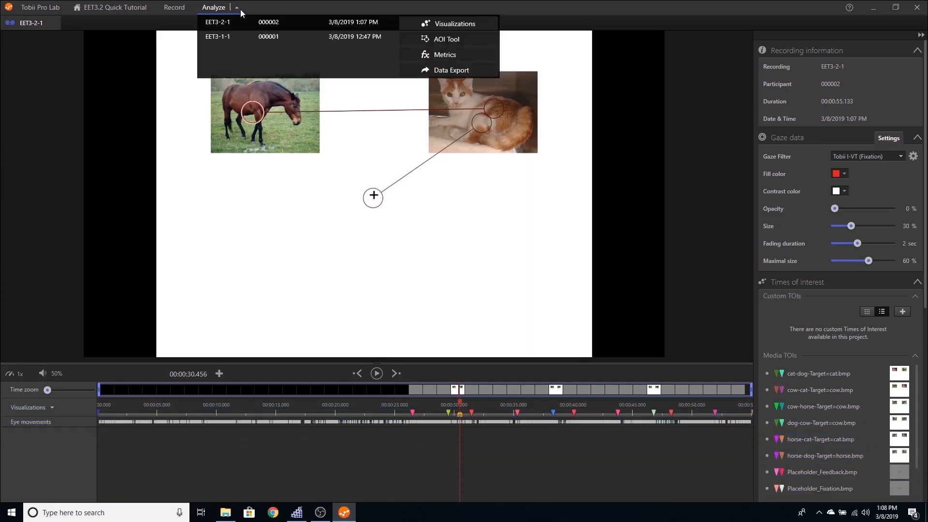
click(436, 39)
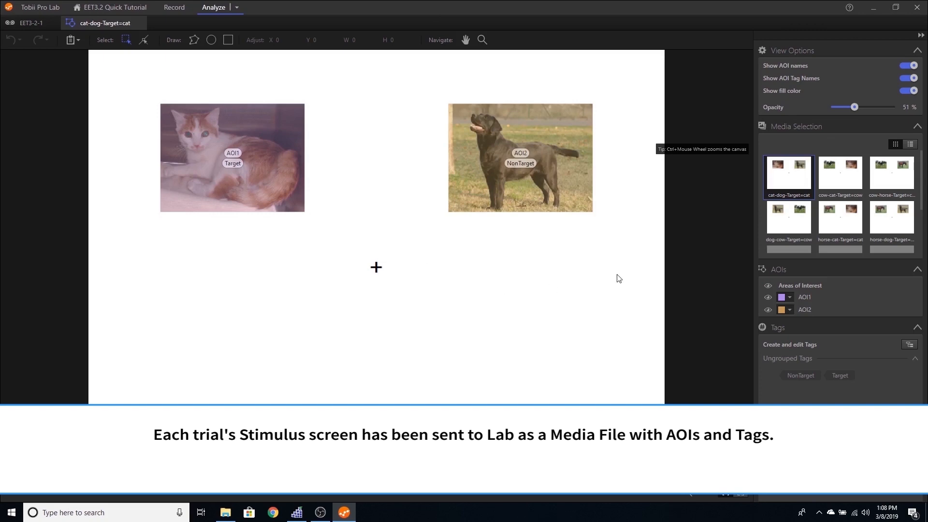
click(833, 184)
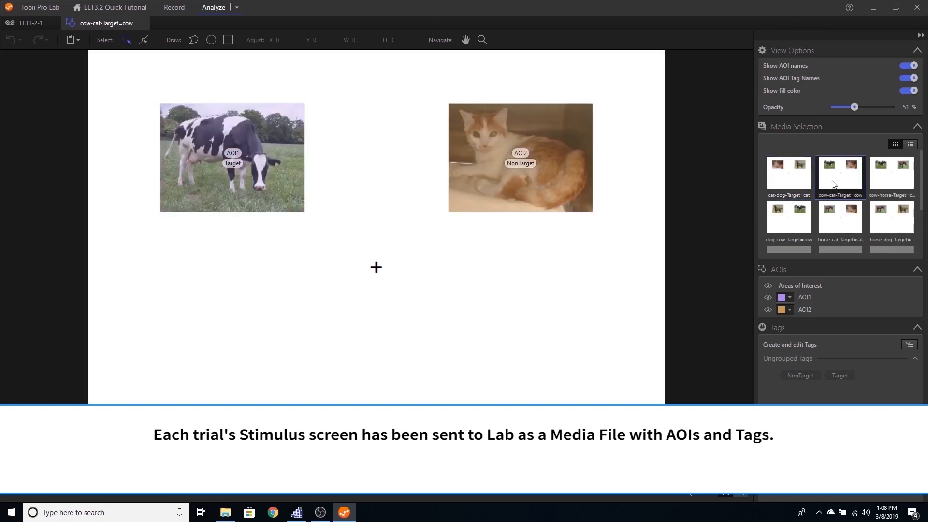
click(898, 184)
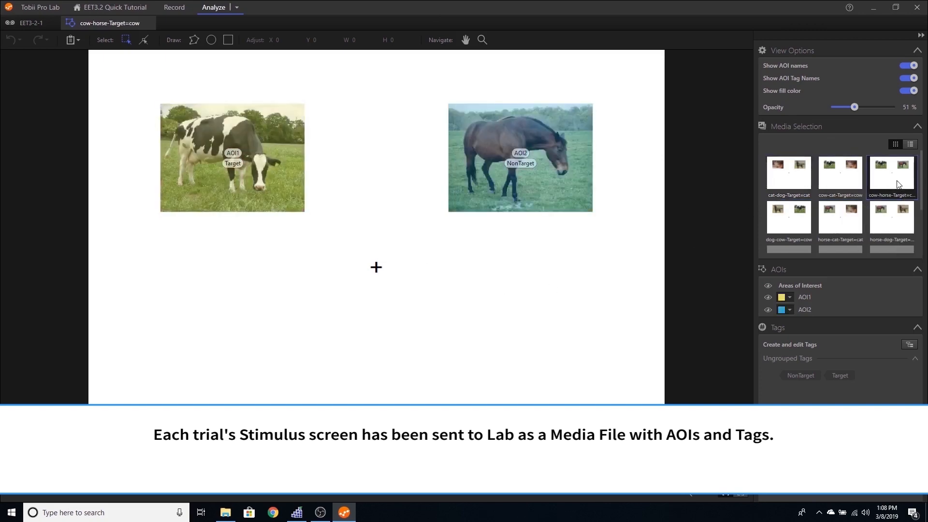
Step: View the heat maps for the cat-dog, cow-cat and cow-horse Media TOIs and the gaze plot for cow-horse in Visualizations
click(238, 16)
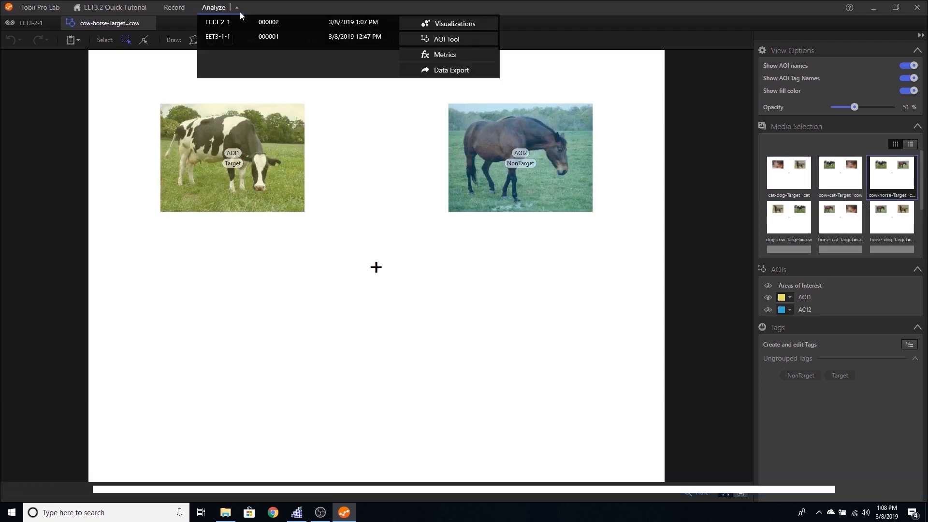
click(442, 25)
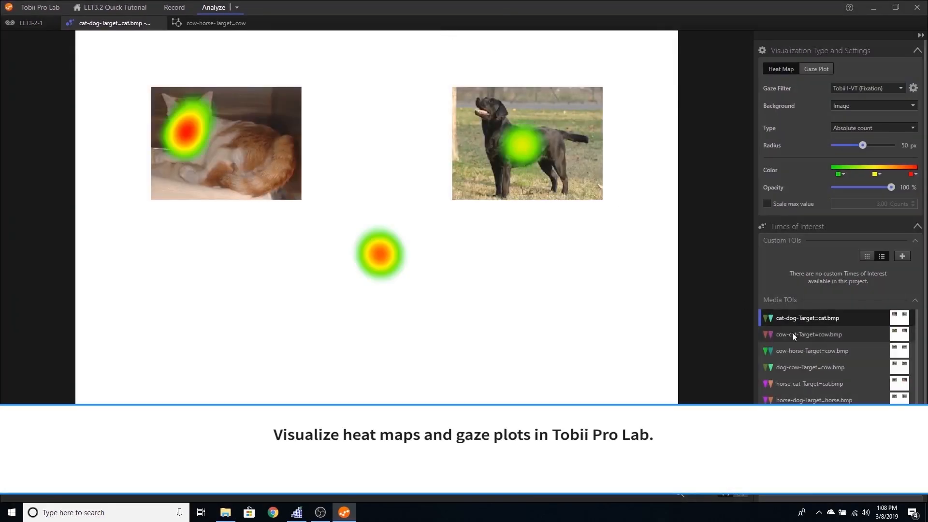
click(796, 334)
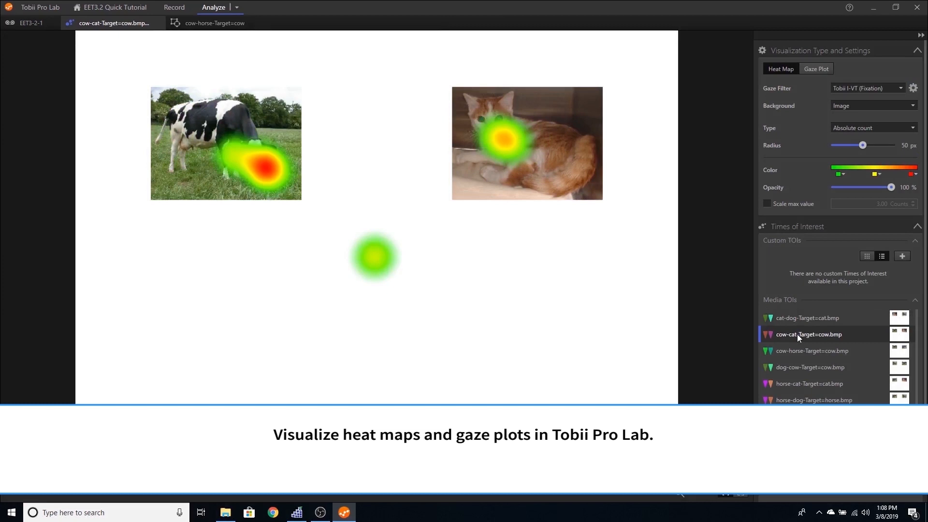
click(810, 351)
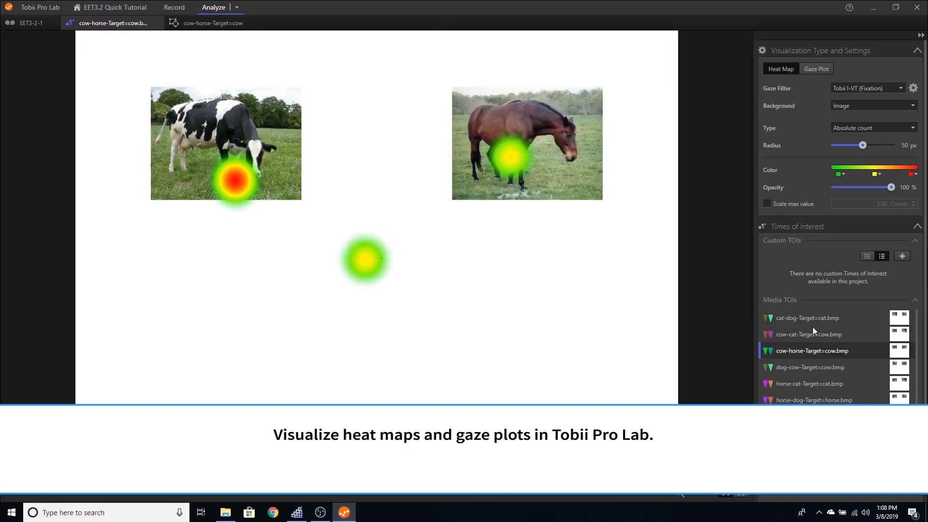
click(816, 68)
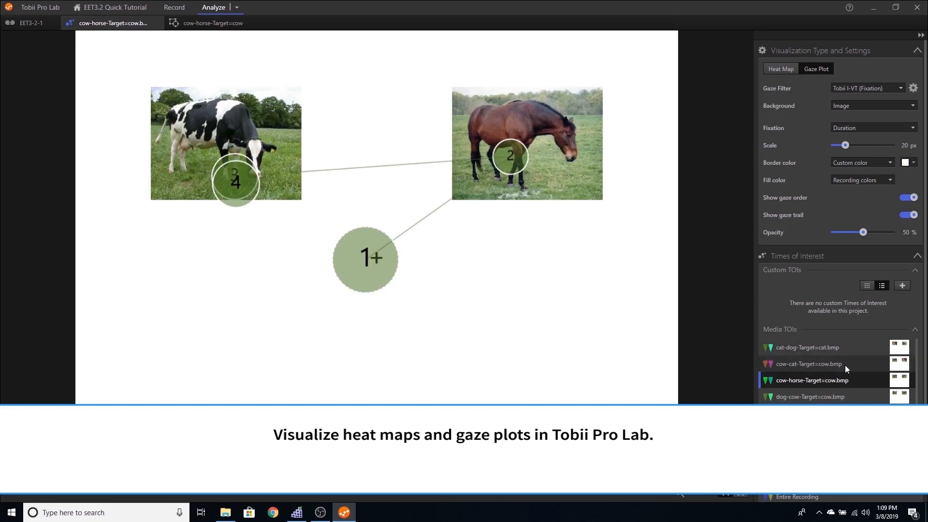